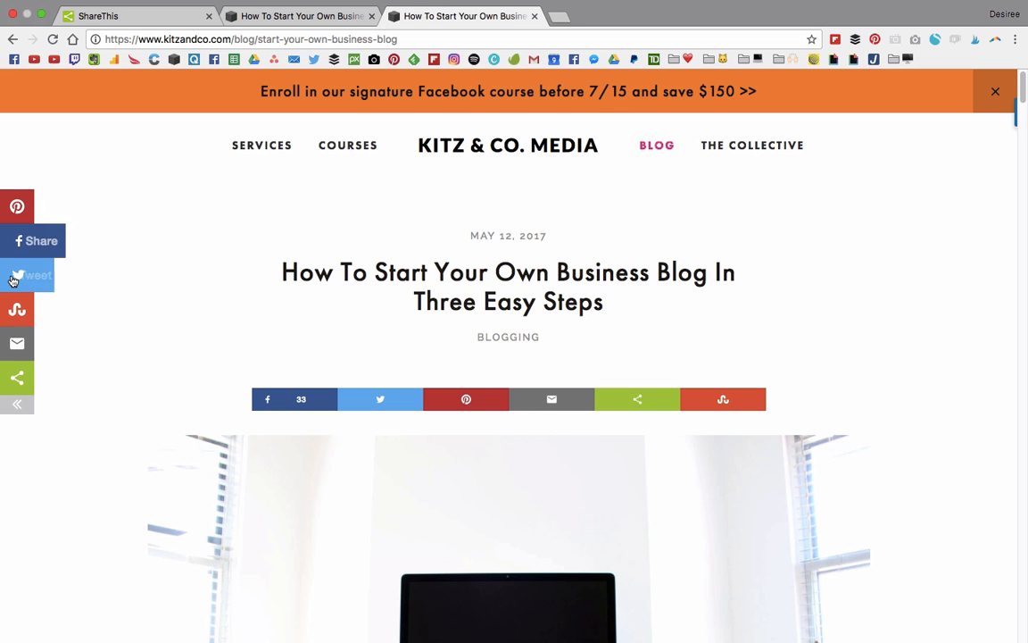
Examine the sticky and inline share buttons throughout the business blog post, from its title down to the comments.
{"action": "scroll", "coordinate": [892, 349], "scroll_direction": "down", "scroll_amount": 10}
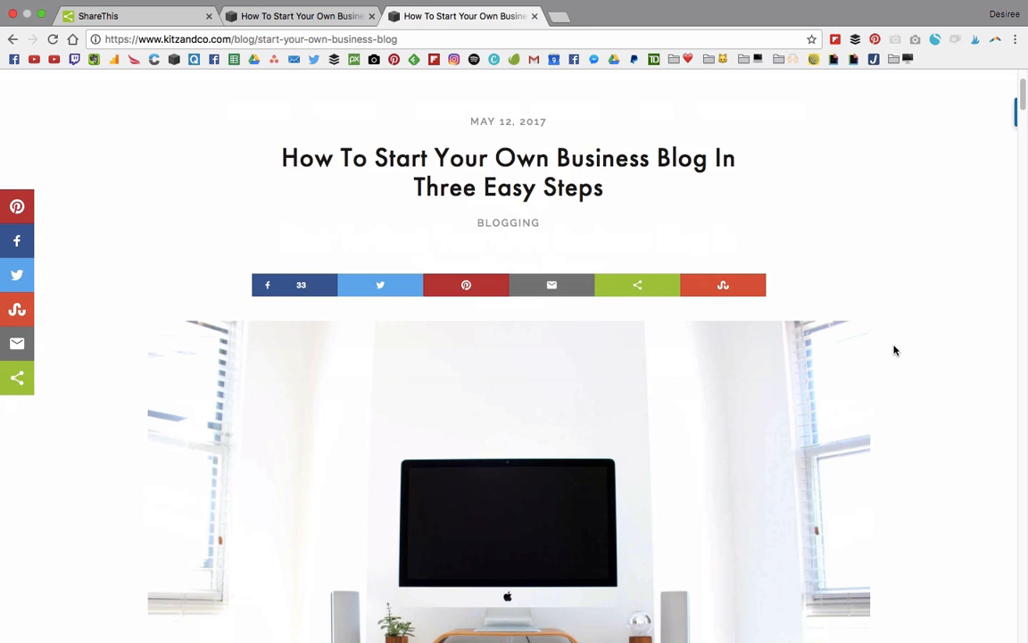
{"action": "scroll", "coordinate": [911, 342], "scroll_direction": "down", "scroll_amount": 6}
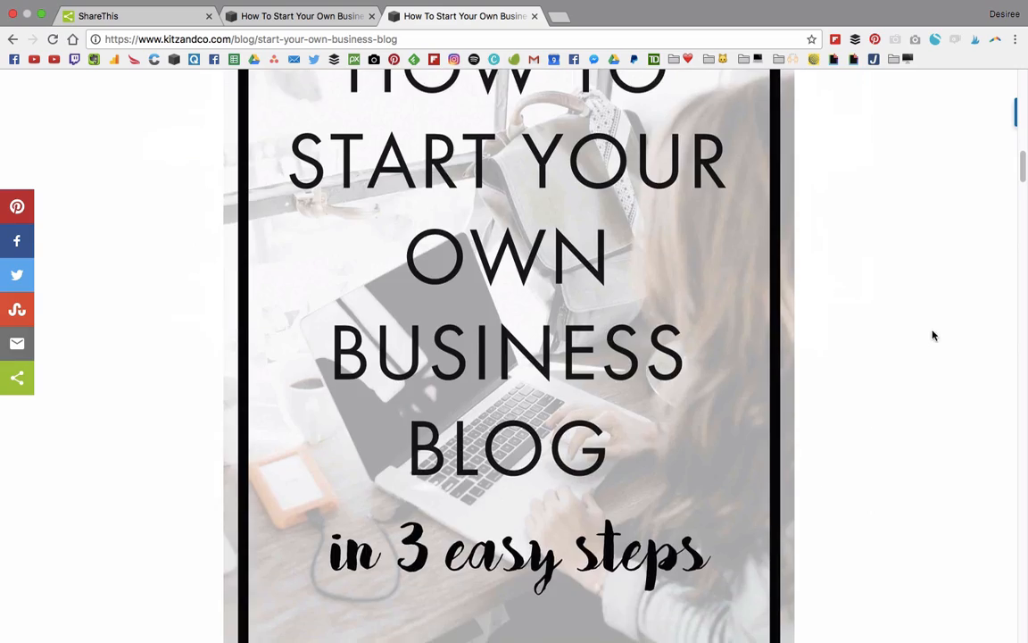
{"action": "scroll", "coordinate": [919, 335], "scroll_direction": "up", "scroll_amount": 10}
{"action": "scroll", "coordinate": [924, 428], "scroll_direction": "down", "scroll_amount": 15}
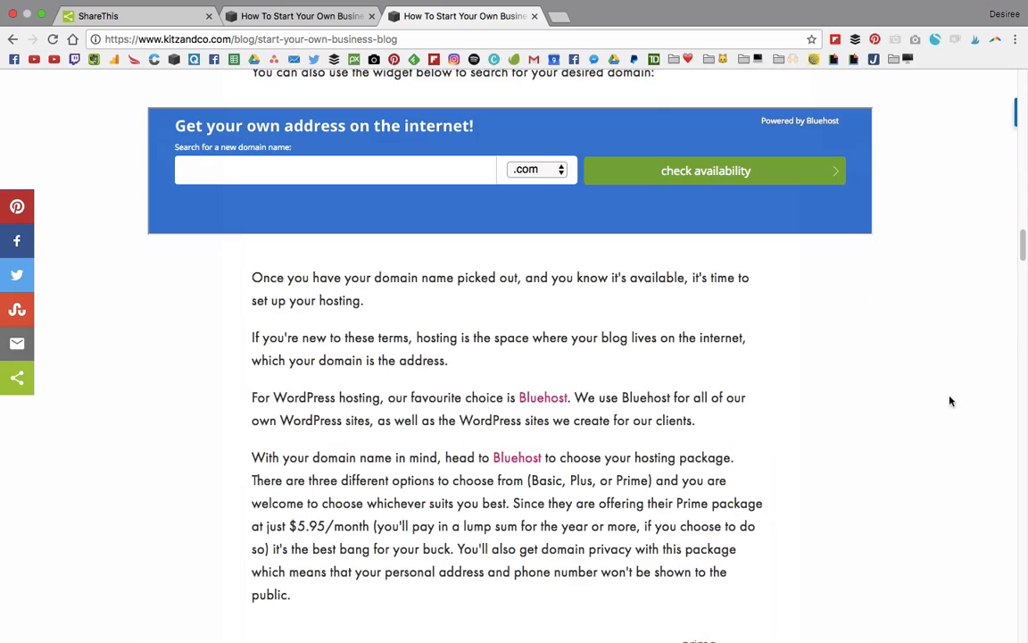
{"action": "left_click_drag", "start_coordinate": [1024, 245], "coordinate": [1024, 629]}
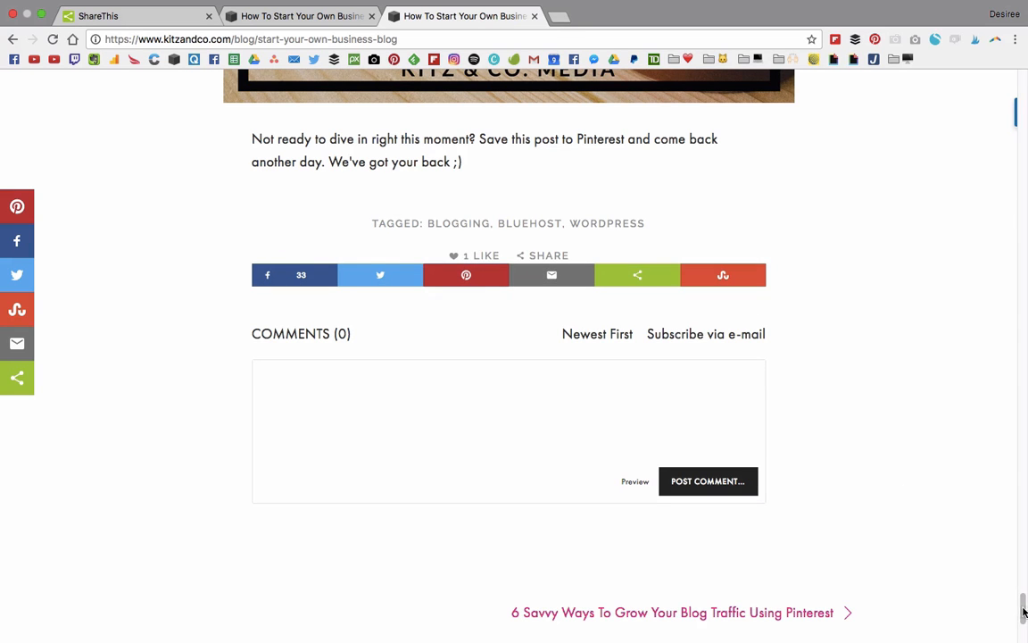
{"action": "left_click_drag", "start_coordinate": [1024, 610], "coordinate": [1021, 92]}
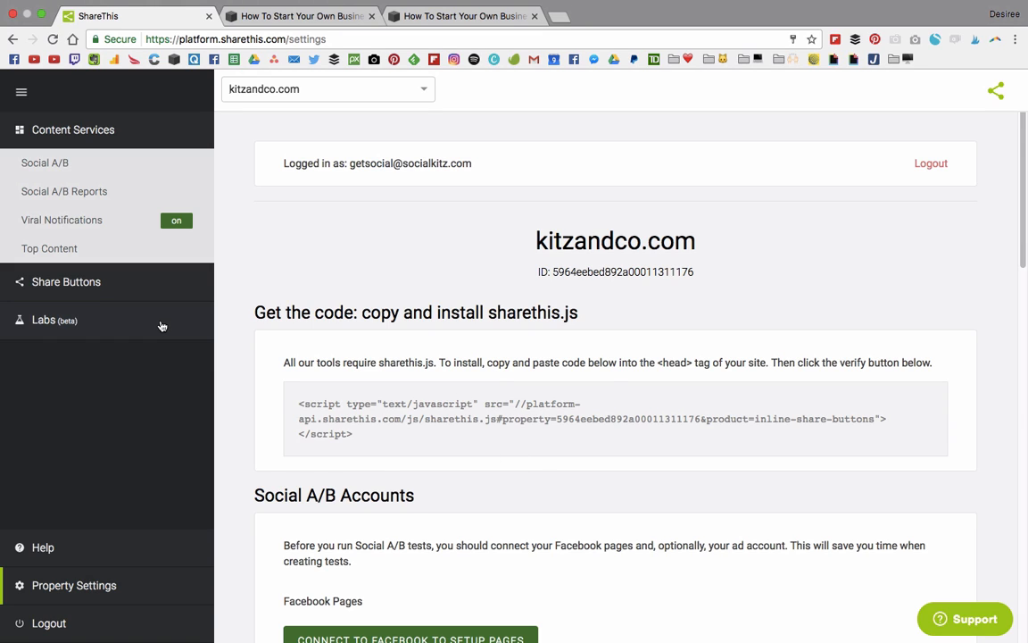
Show the share button options in ShareThis and copy the sharethis.js installation script from the property settings.
{"action": "left_click", "coordinate": [79, 281]}
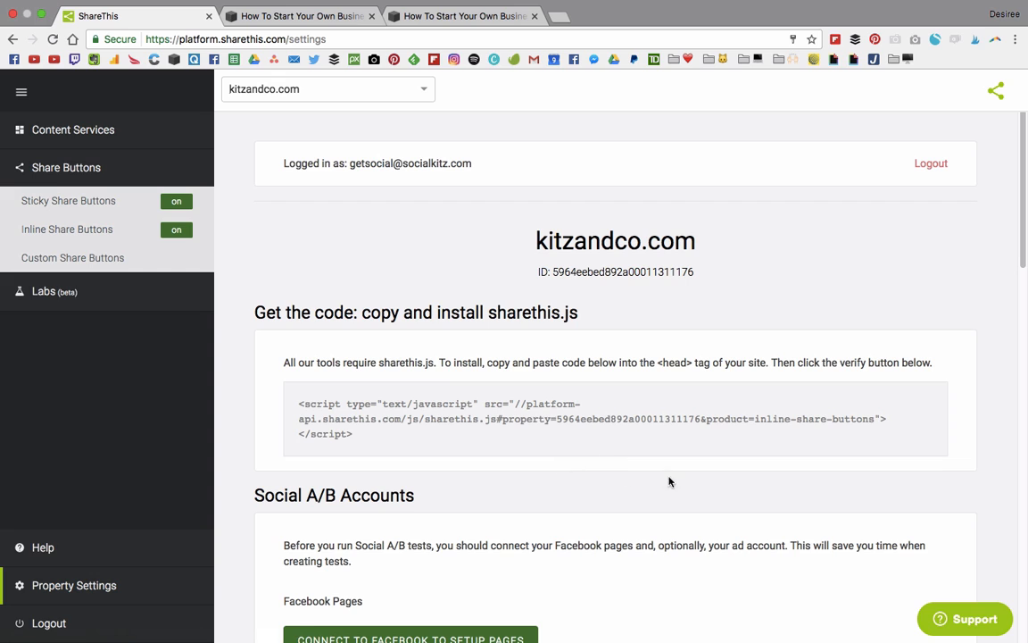
{"action": "left_click_drag", "start_coordinate": [272, 314], "coordinate": [604, 316]}
{"action": "scroll", "coordinate": [603, 316], "scroll_direction": "down", "scroll_amount": 1}
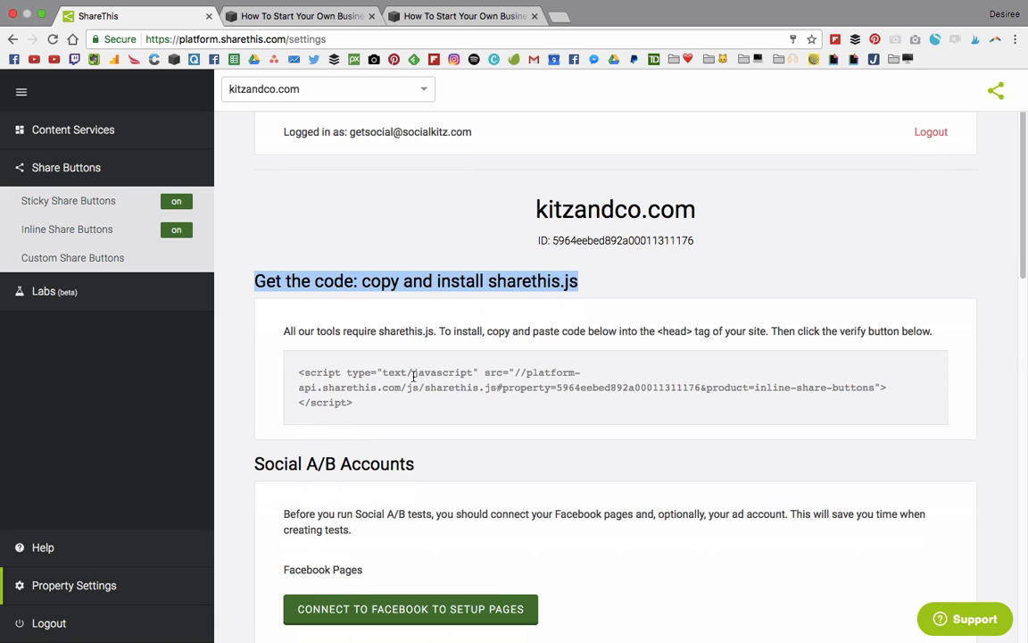
{"action": "left_click", "coordinate": [303, 375]}
{"action": "triple_click", "coordinate": [298, 372]}
{"action": "right_click", "coordinate": [336, 384]}
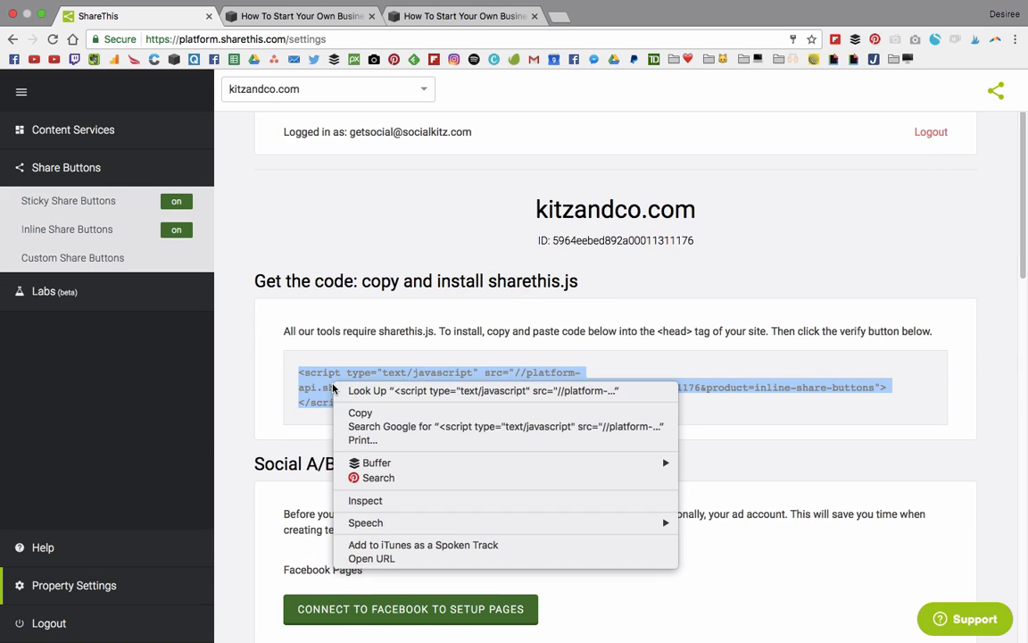
{"action": "left_click", "coordinate": [364, 414]}
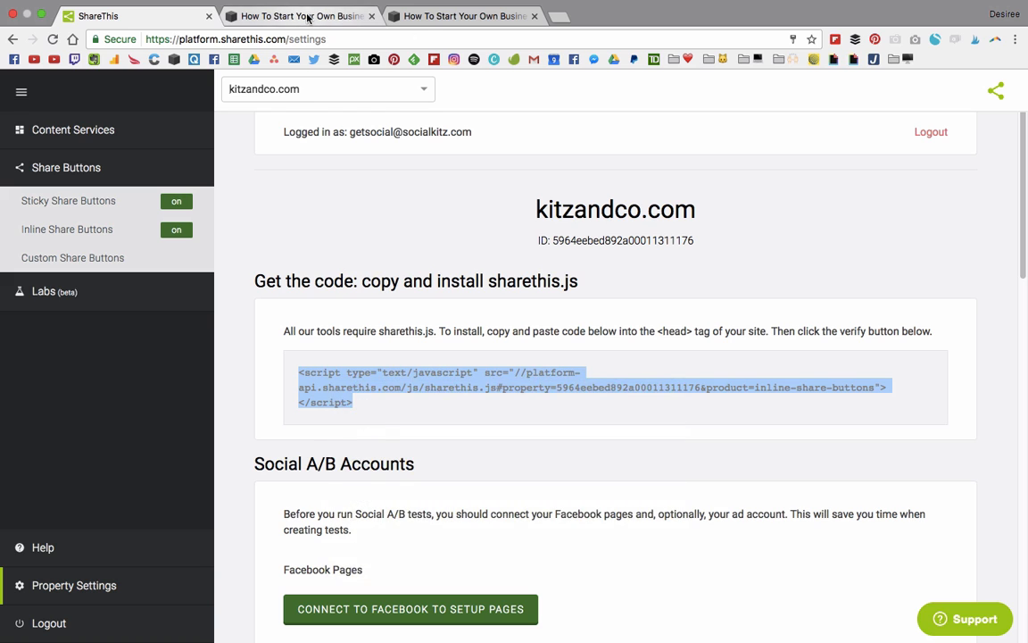
Switch to Squarespace and open Code Injection in the site's advanced settings.
{"action": "left_click", "coordinate": [305, 17]}
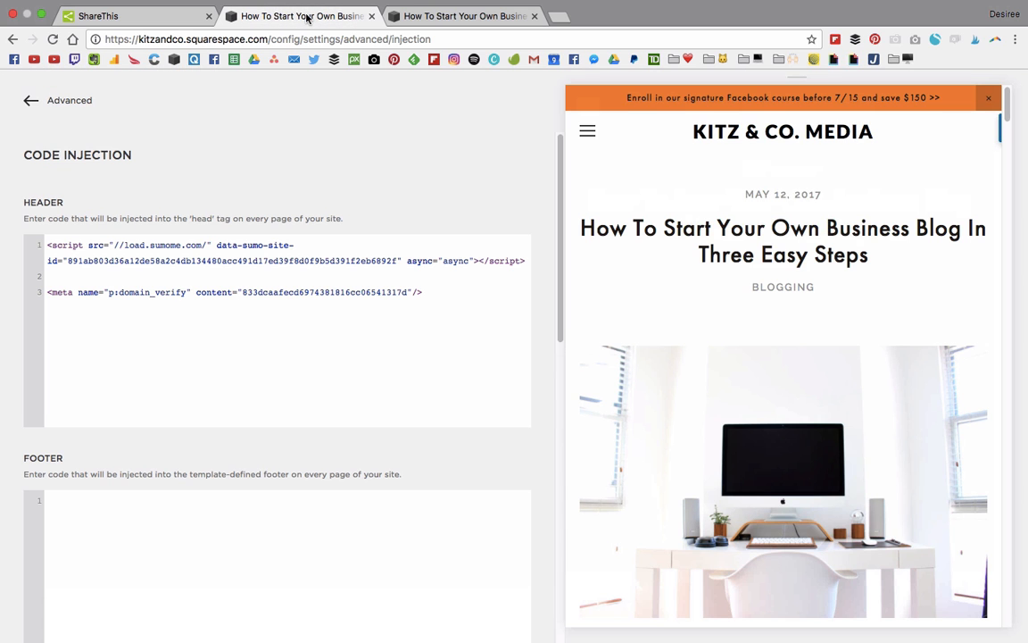
{"action": "left_click", "coordinate": [30, 100]}
{"action": "left_click", "coordinate": [25, 100]}
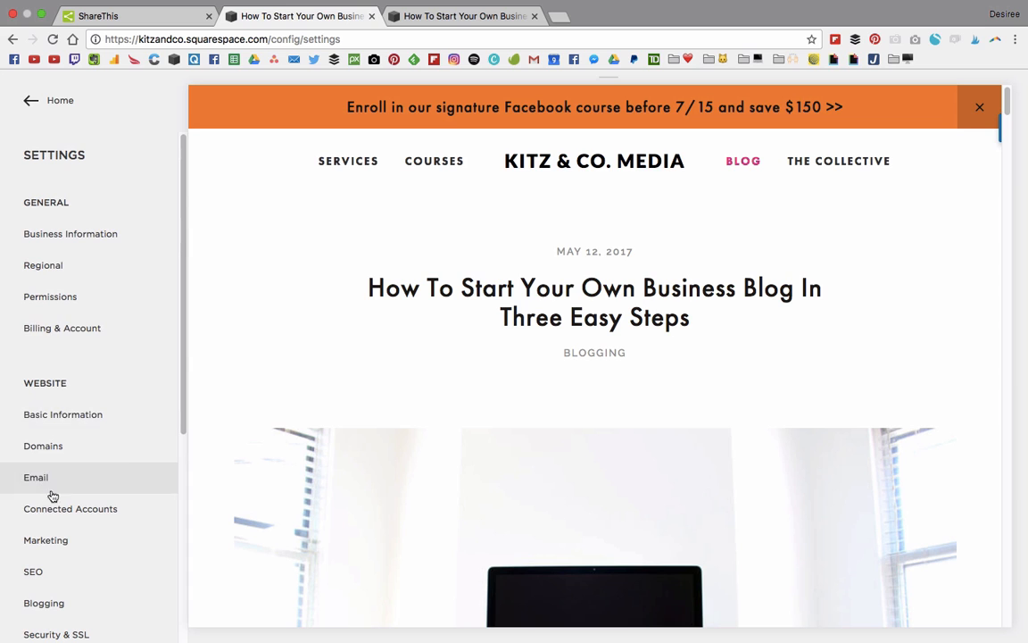
{"action": "left_click", "coordinate": [27, 96]}
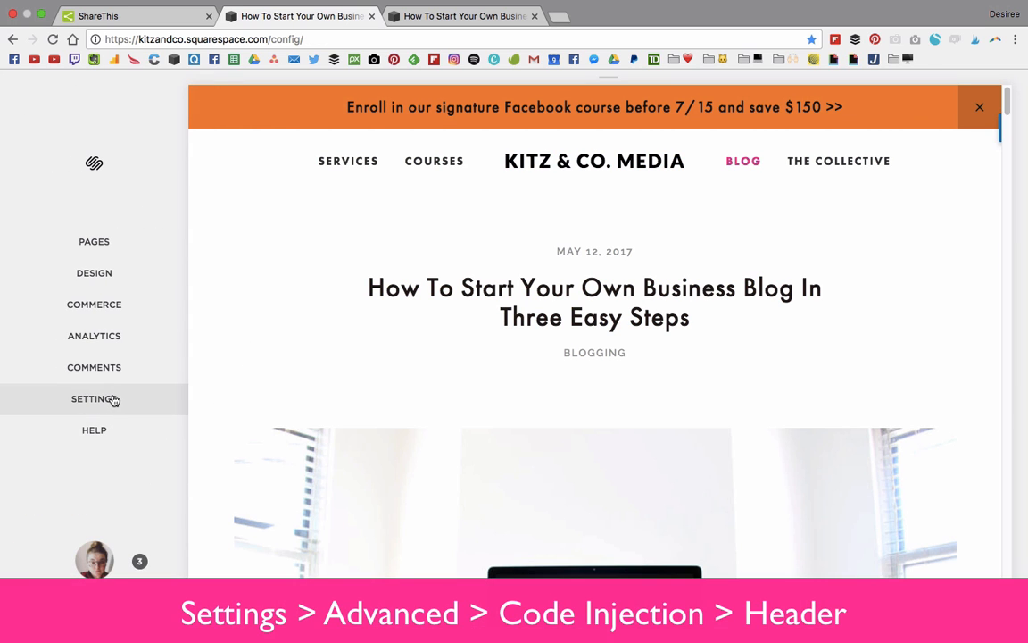
{"action": "left_click", "coordinate": [116, 397]}
{"action": "scroll", "coordinate": [110, 409], "scroll_direction": "down", "scroll_amount": 3}
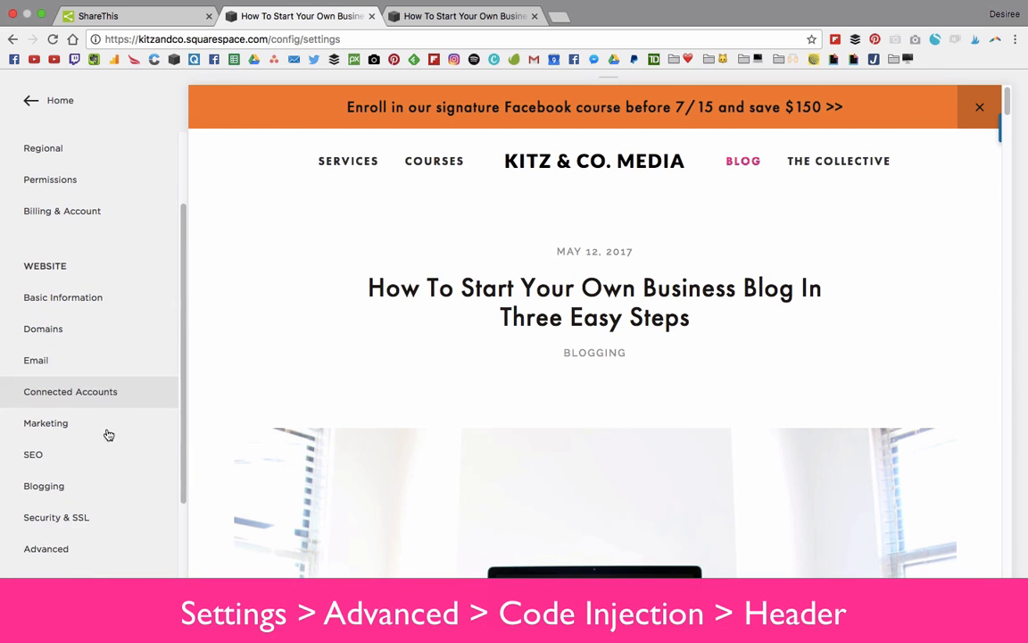
{"action": "left_click", "coordinate": [109, 546]}
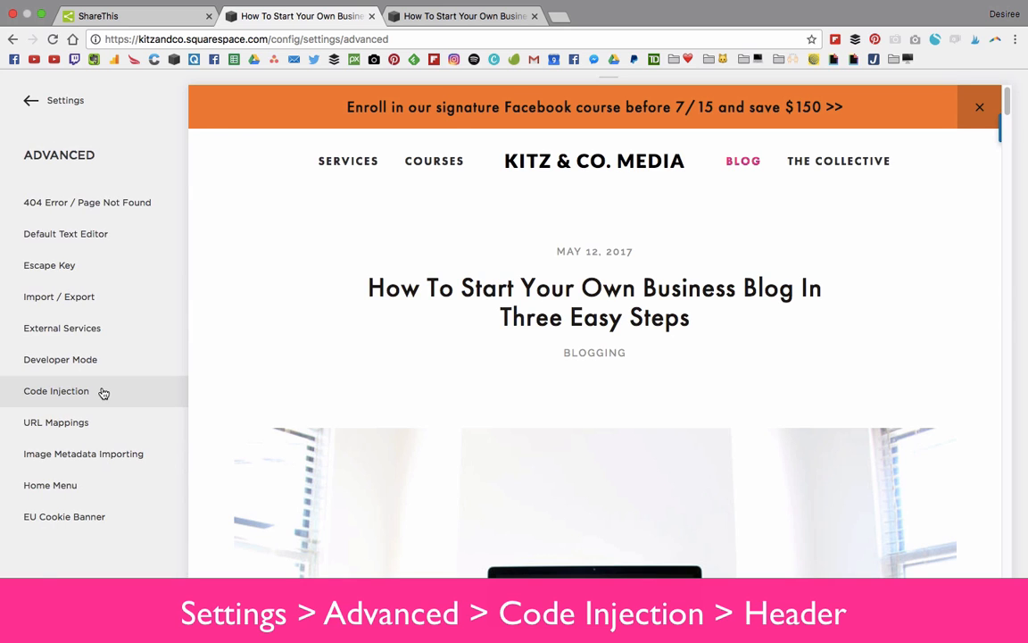
{"action": "left_click", "coordinate": [101, 392]}
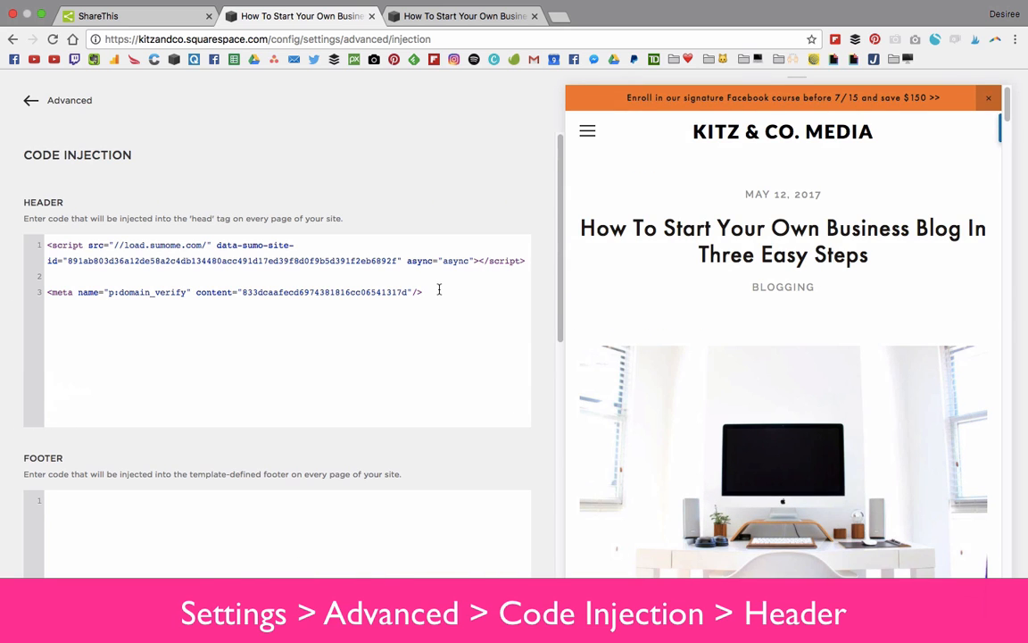
Paste the ShareThis script below the existing header code, leaving a blank line between them, and save the code injection.
{"action": "key", "text": "Return"}
{"action": "key", "text": "super+v"}
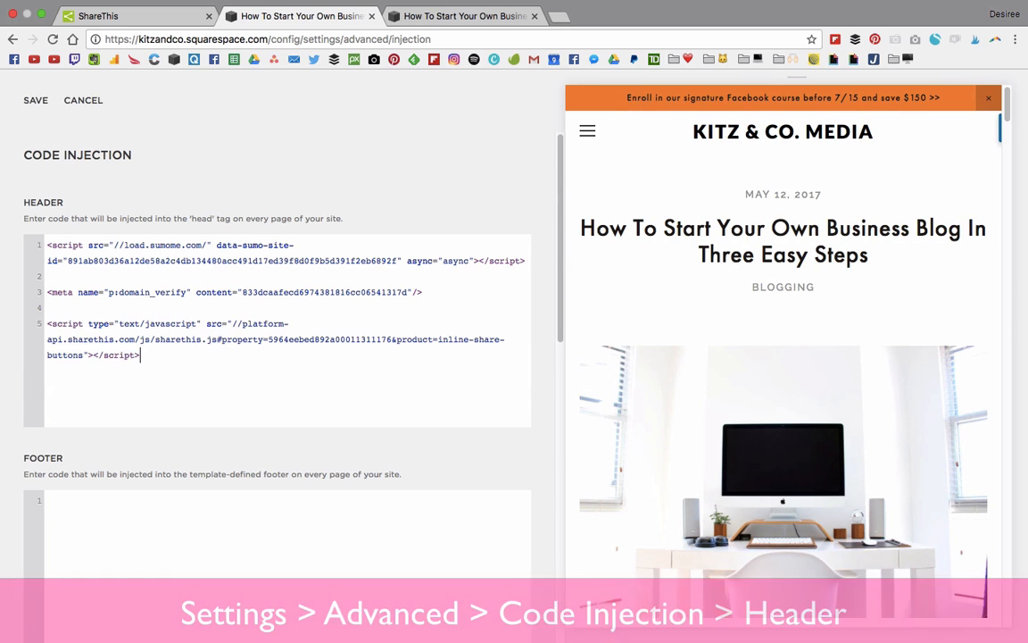
{"action": "left_click_drag", "start_coordinate": [439, 292], "coordinate": [23, 233]}
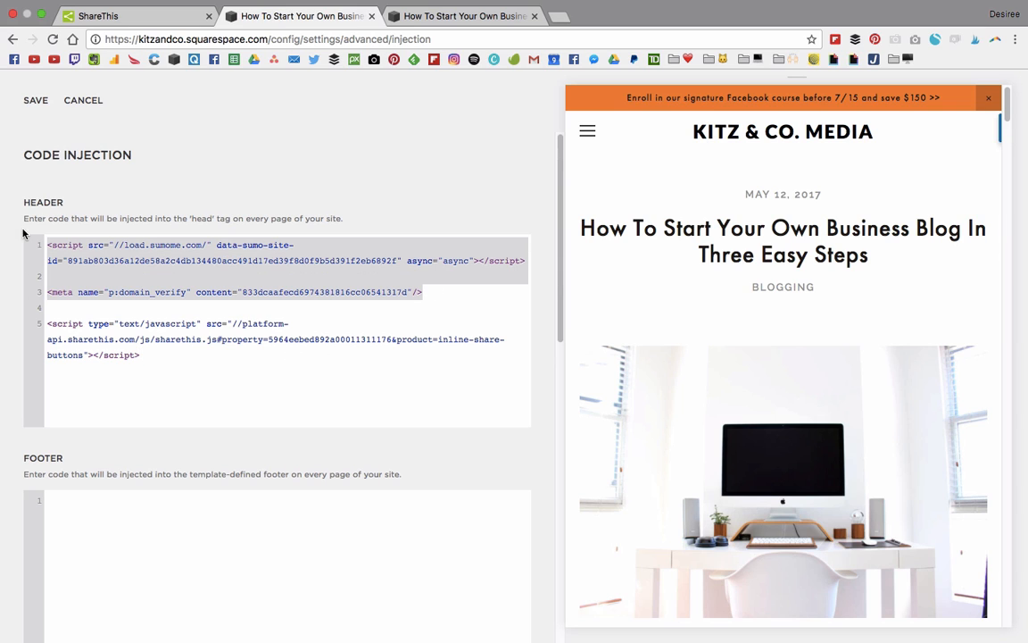
{"action": "left_click", "coordinate": [154, 355]}
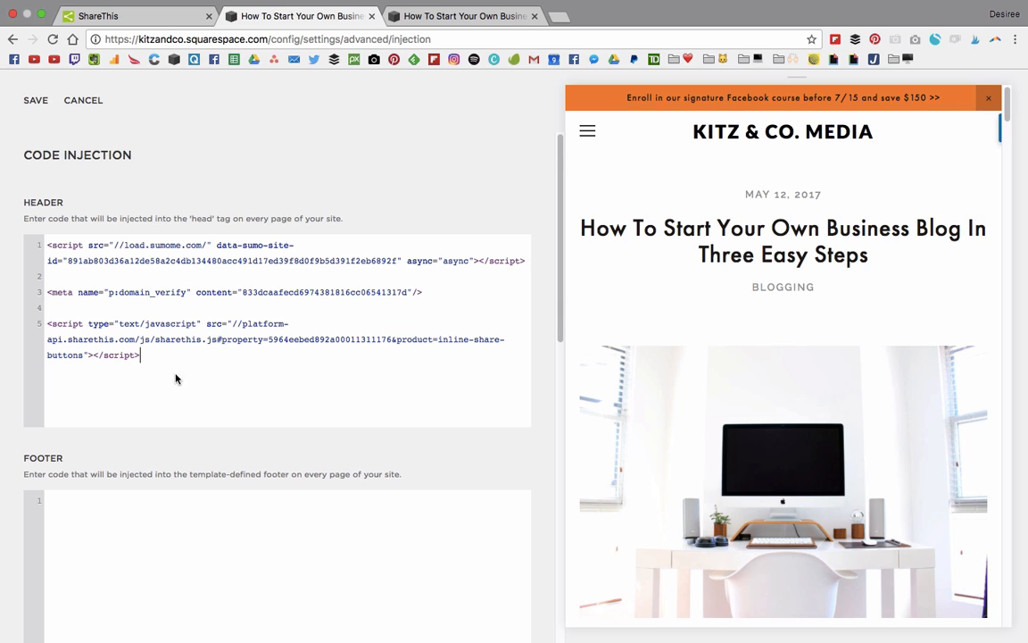
{"action": "left_click_drag", "start_coordinate": [174, 376], "coordinate": [27, 323]}
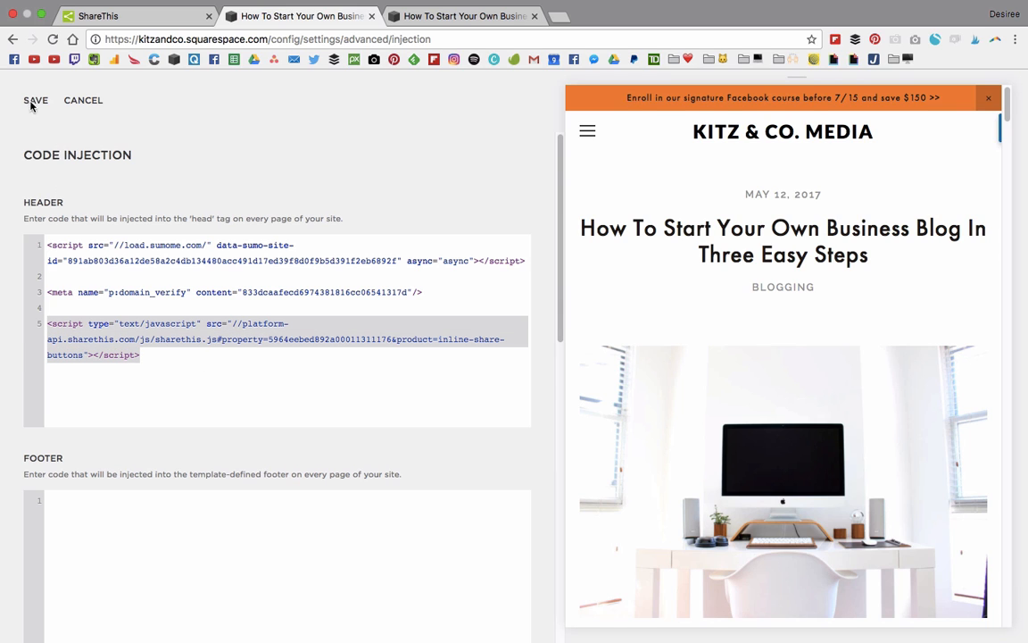
{"action": "left_click", "coordinate": [34, 102]}
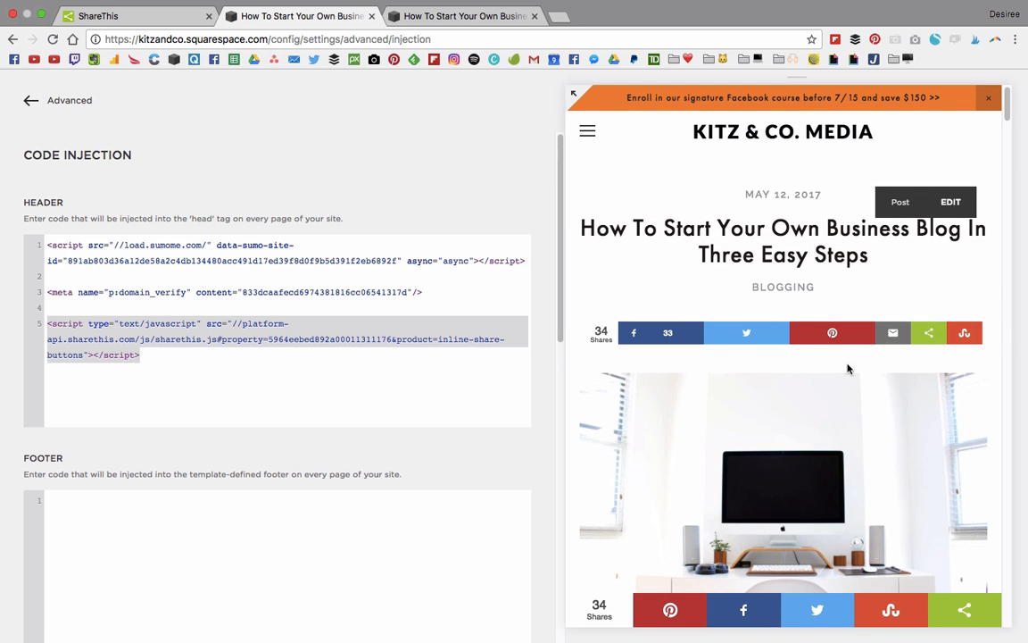
Switch back to ShareThis and review the inline share button settings, ending on the Sticky Share Buttons settings.
{"action": "left_click", "coordinate": [156, 16]}
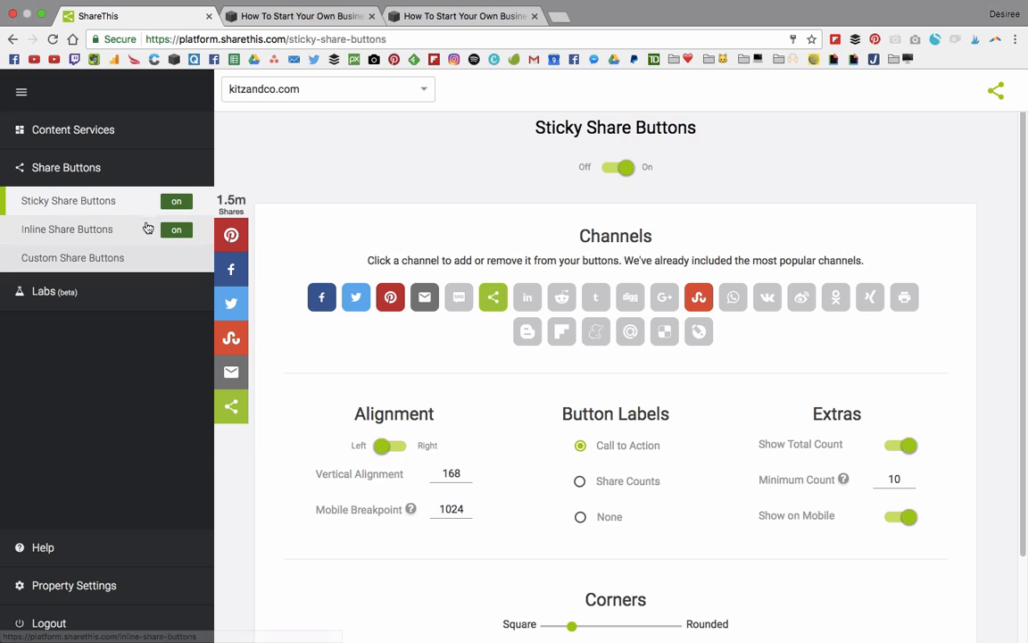
{"action": "left_click", "coordinate": [67, 231]}
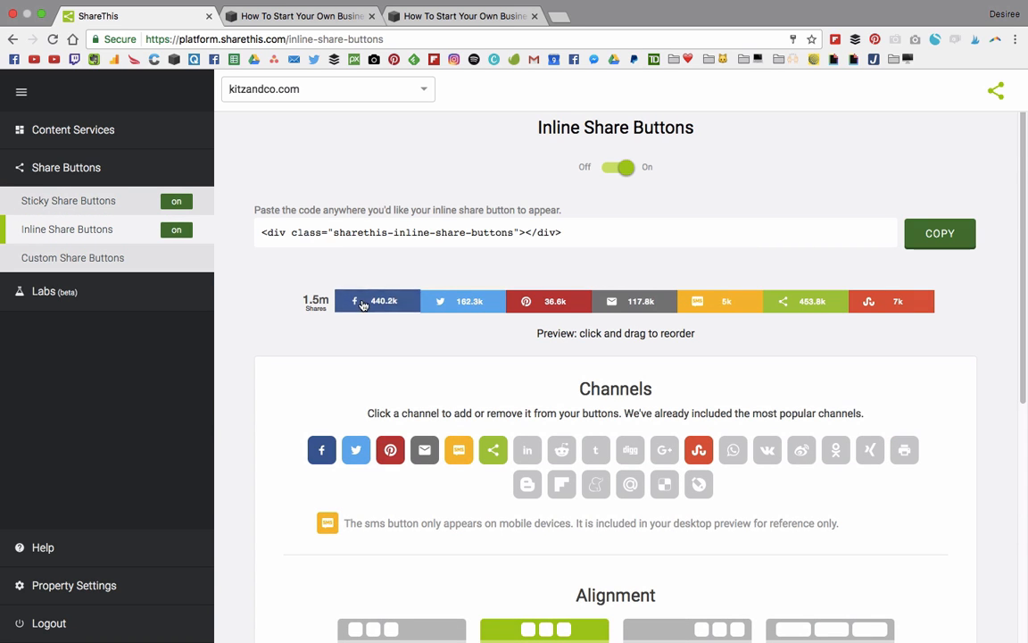
{"action": "left_click", "coordinate": [88, 203]}
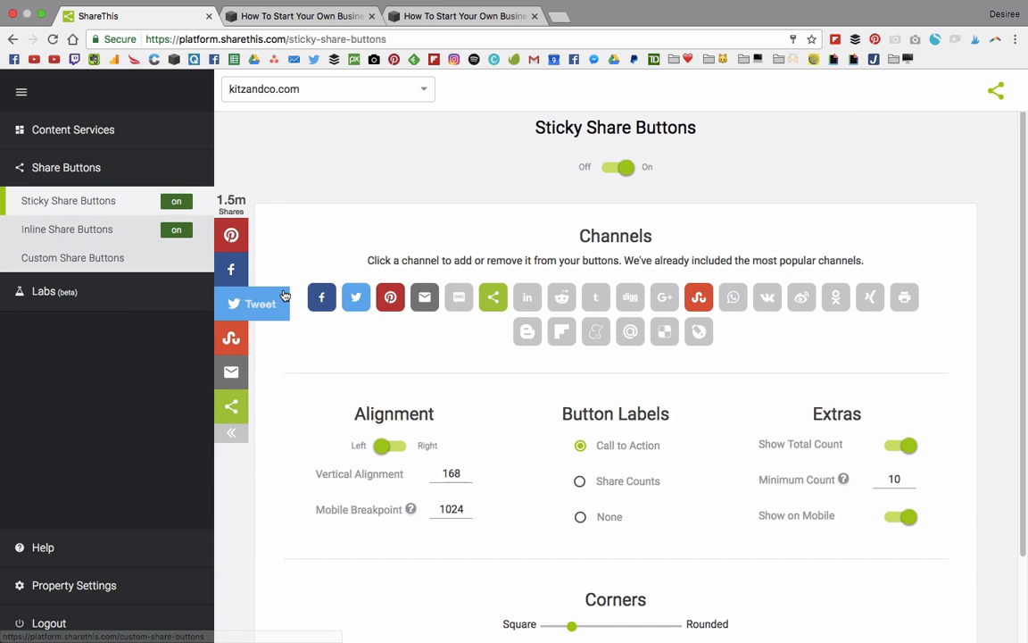
{"action": "scroll", "coordinate": [302, 413], "scroll_direction": "down", "scroll_amount": 2}
{"action": "scroll", "coordinate": [455, 463], "scroll_direction": "up", "scroll_amount": 2}
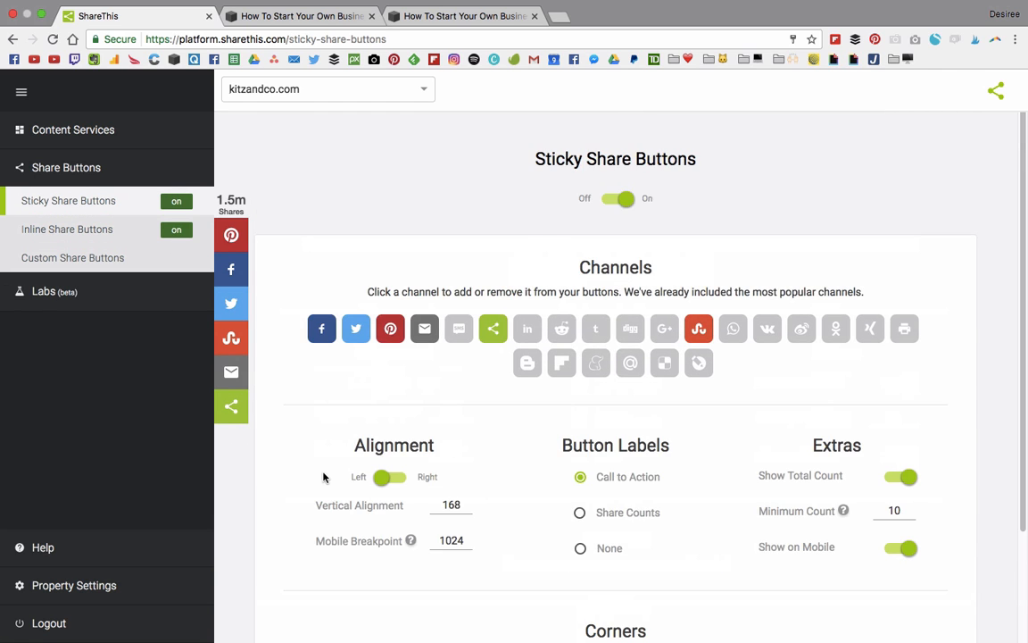
{"action": "scroll", "coordinate": [319, 477], "scroll_direction": "down", "scroll_amount": 2}
{"action": "scroll", "coordinate": [295, 456], "scroll_direction": "up", "scroll_amount": 2}
Collapse the navigation sidebar and add the SMS channel to the sticky share buttons, removing and re-adding StumbleUpon.
{"action": "left_click", "coordinate": [22, 91]}
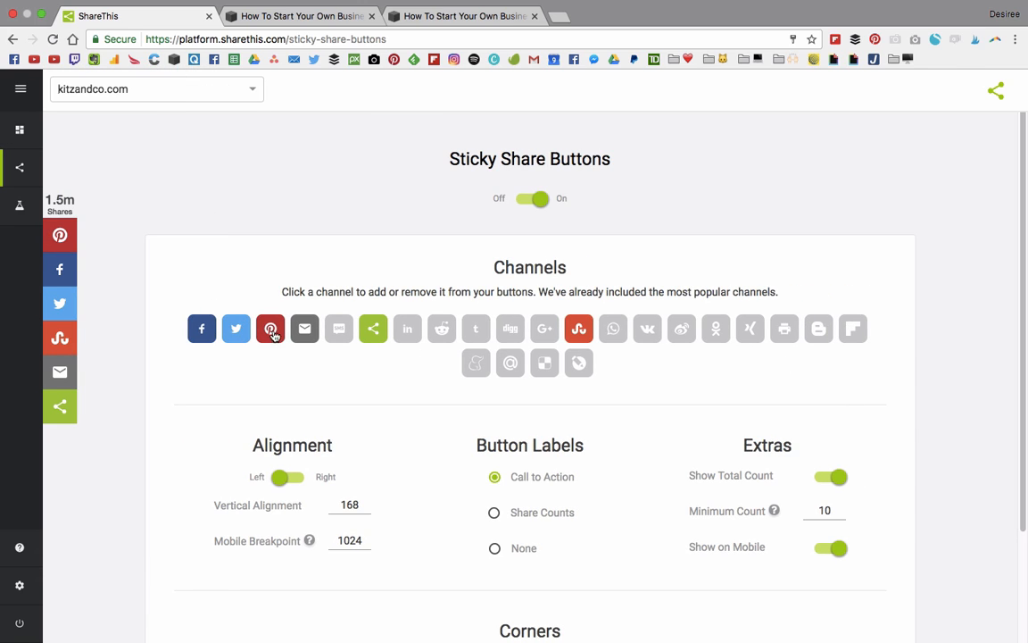
{"action": "left_click", "coordinate": [339, 330]}
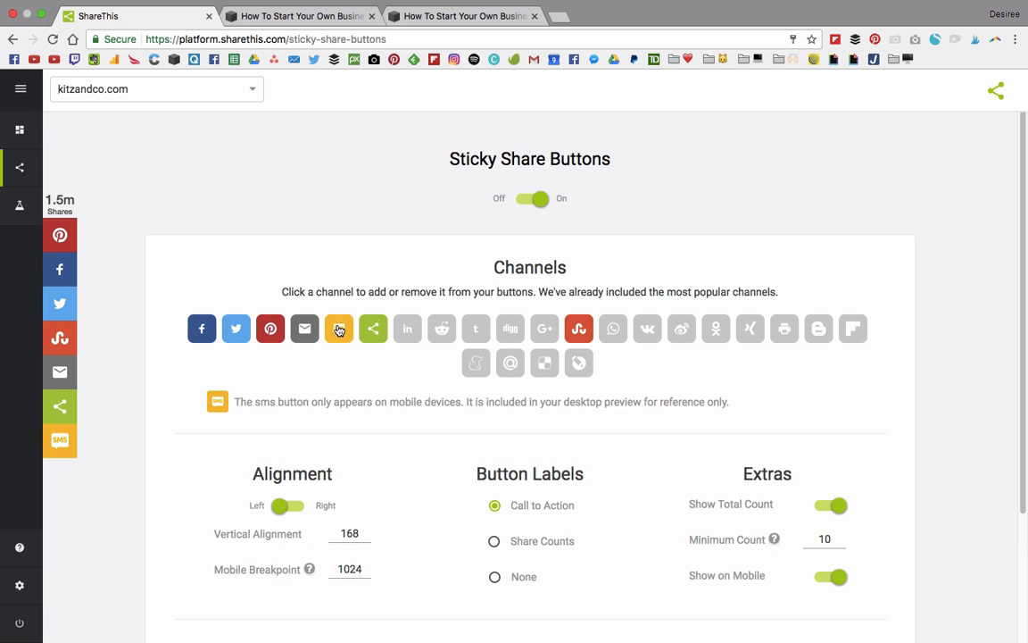
{"action": "double_click", "coordinate": [578, 328]}
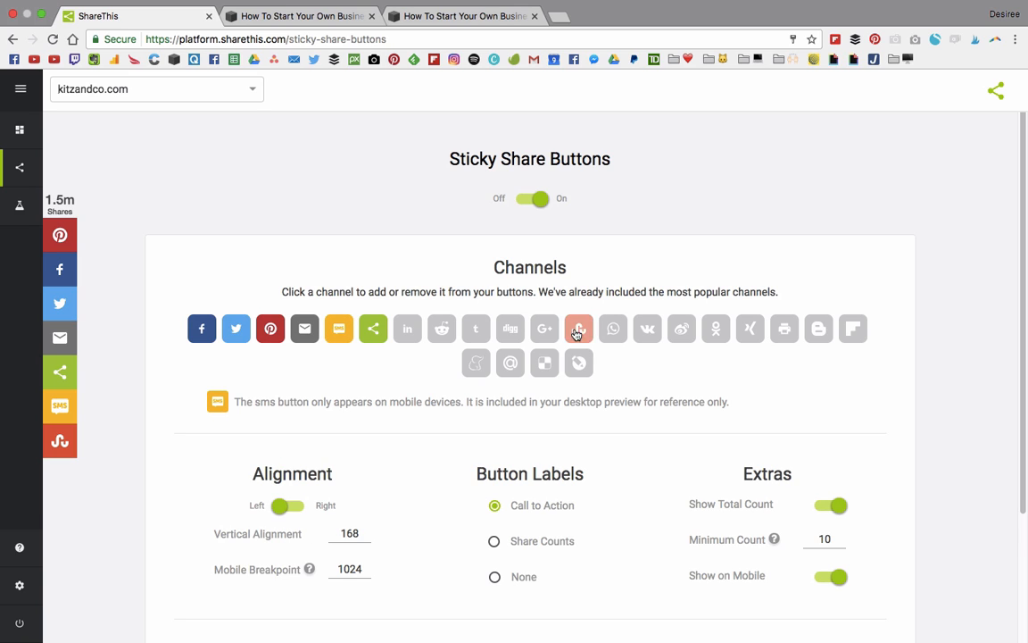
{"action": "left_click", "coordinate": [546, 330]}
{"action": "left_click", "coordinate": [546, 330]}
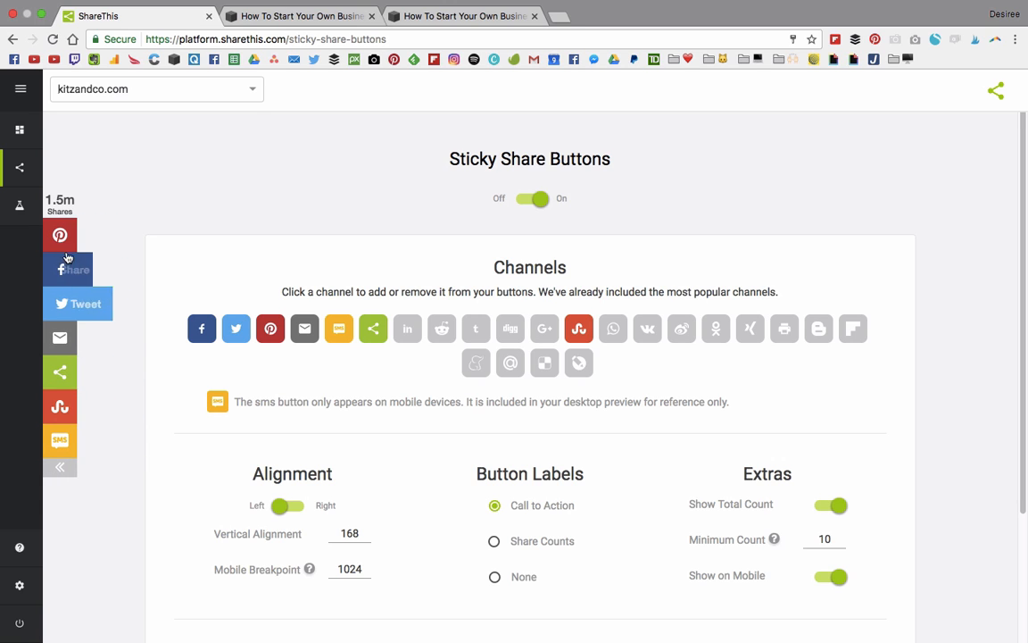
Reorder the sticky share buttons in the preview so Facebook is first, Twitter second and Pinterest third.
{"action": "mouse_move", "coordinate": [63, 235]}
{"action": "left_mouse_down"}
{"action": "mouse_move", "coordinate": [62, 269]}
{"action": "mouse_move", "coordinate": [62, 234]}
{"action": "left_mouse_up"}
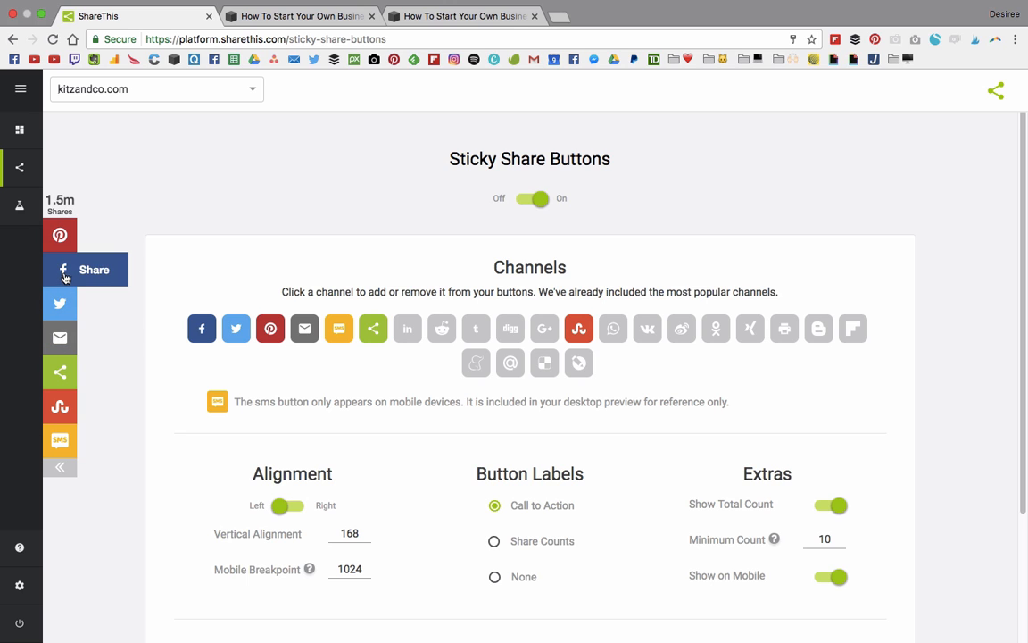
{"action": "left_click_drag", "start_coordinate": [64, 277], "coordinate": [58, 250]}
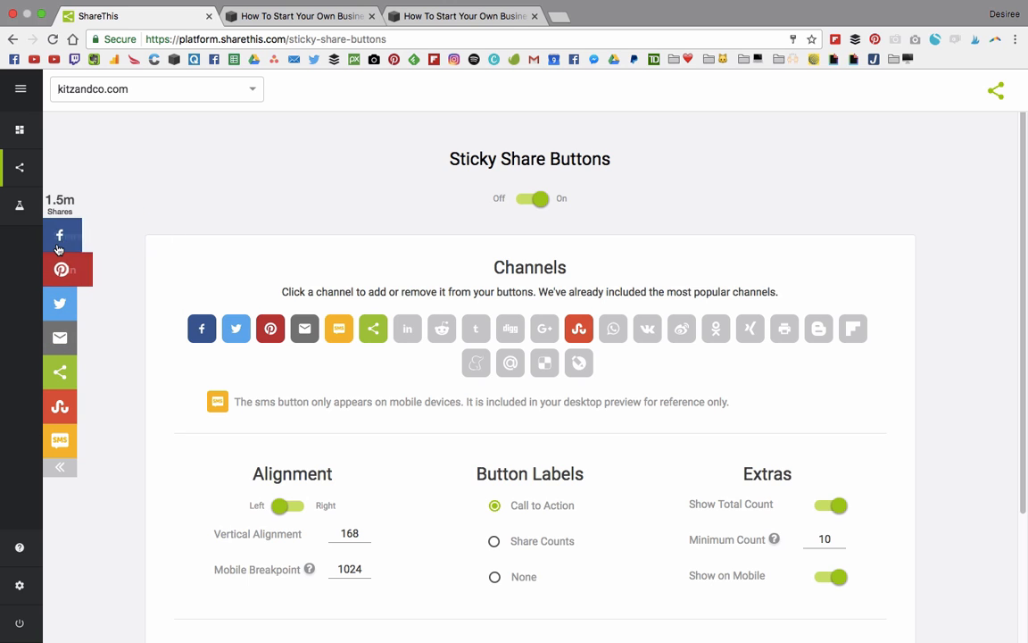
{"action": "left_click_drag", "start_coordinate": [60, 304], "coordinate": [72, 282]}
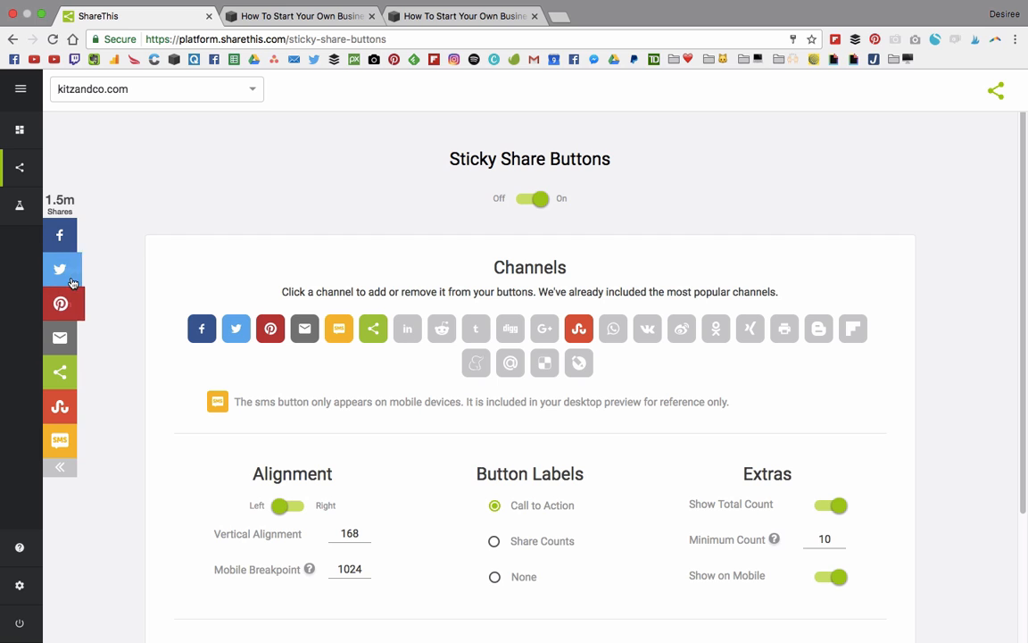
Try aligning the sticky share buttons to the right and restore the left alignment.
{"action": "scroll", "coordinate": [232, 526], "scroll_direction": "down", "scroll_amount": 1}
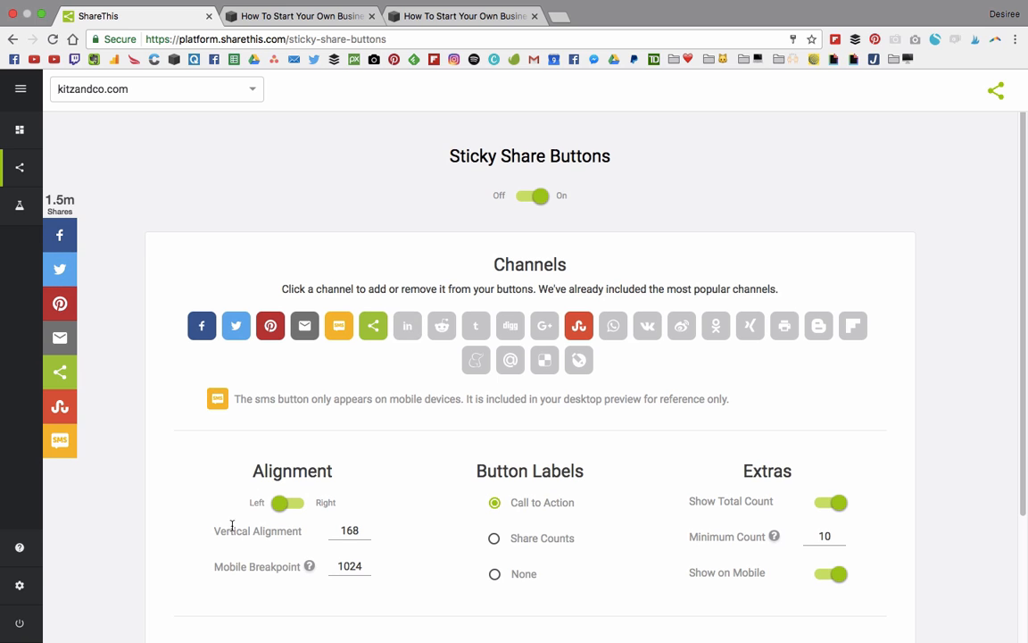
{"action": "left_click", "coordinate": [286, 504]}
{"action": "left_click", "coordinate": [286, 504]}
Try vertical alignments of 100 and 300 for the sticky share buttons, and set the value to 150.
{"action": "left_click", "coordinate": [347, 530]}
{"action": "double_click", "coordinate": [347, 530]}
{"action": "type", "text": "100"}
{"action": "key", "text": "BackSpace"}
{"action": "key", "text": "BackSpace"}
{"action": "key", "text": "BackSpace"}
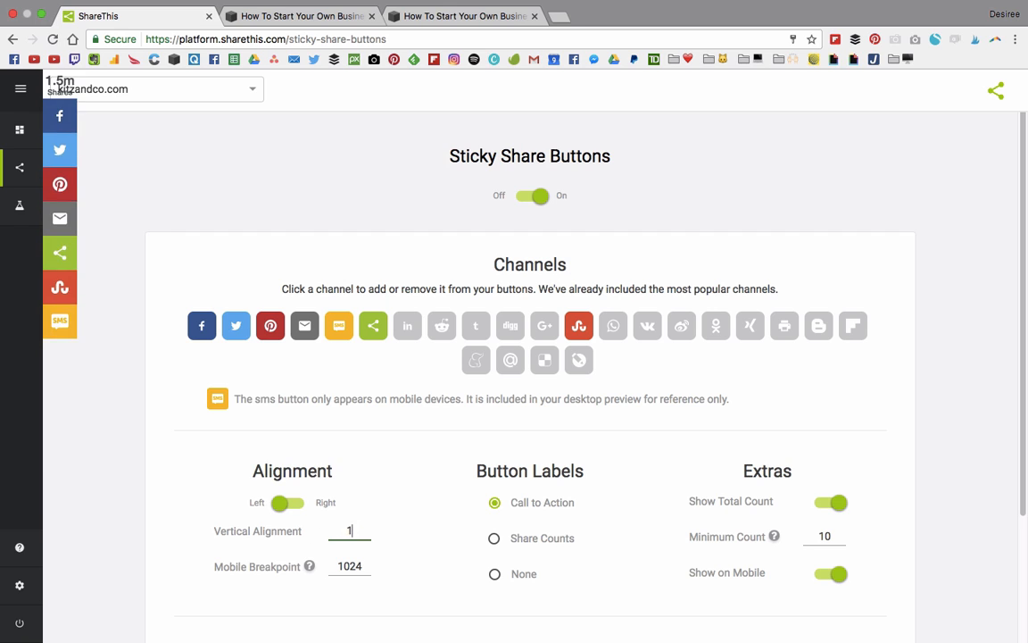
{"action": "type", "text": "300"}
{"action": "key", "text": "BackSpace"}
{"action": "key", "text": "BackSpace"}
{"action": "key", "text": "BackSpace"}
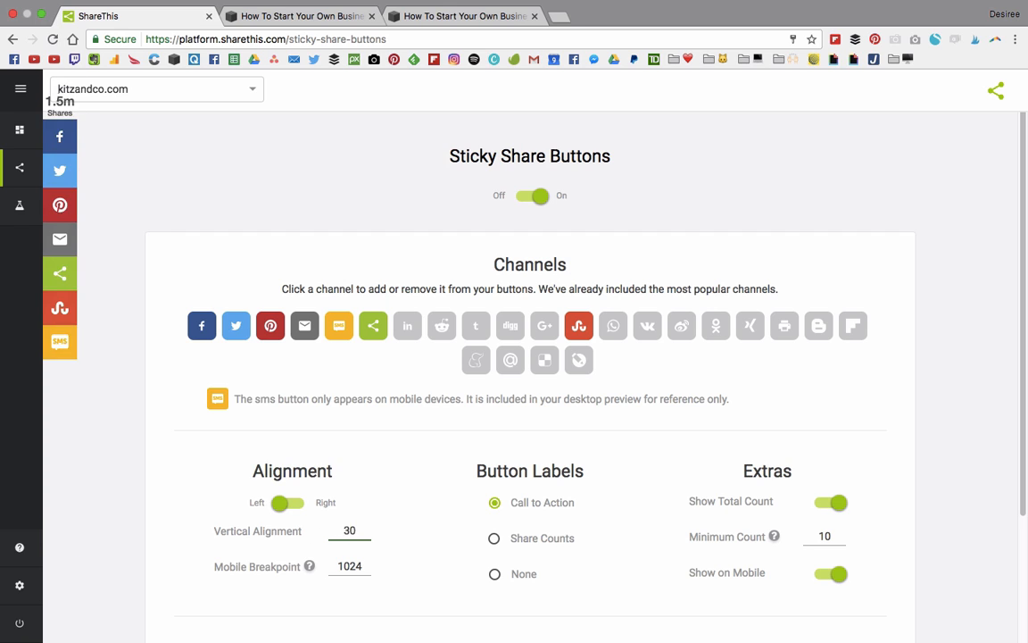
{"action": "type", "text": "150"}
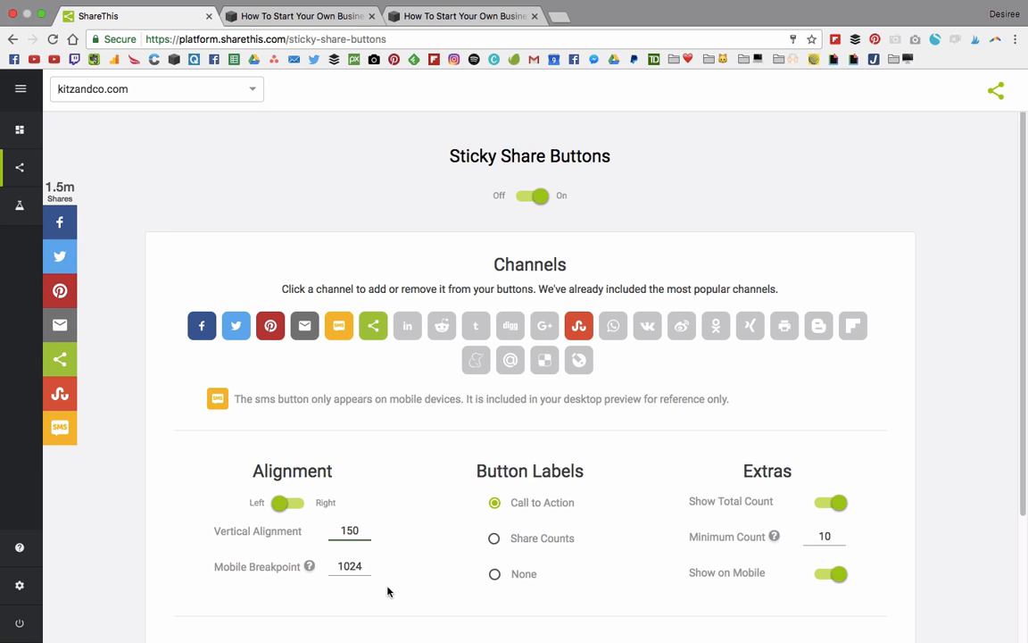
Take the browser out of full-screen view and resize its window.
{"action": "mouse_move", "coordinate": [310, 568]}
{"action": "left_click", "coordinate": [41, 13]}
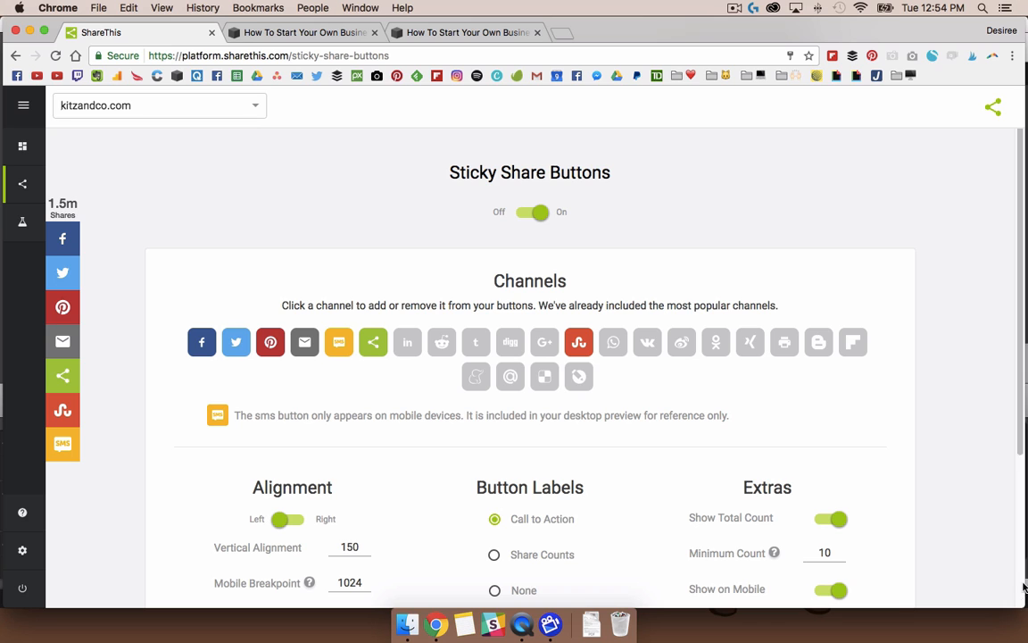
{"action": "left_click_drag", "start_coordinate": [1024, 585], "coordinate": [1025, 610]}
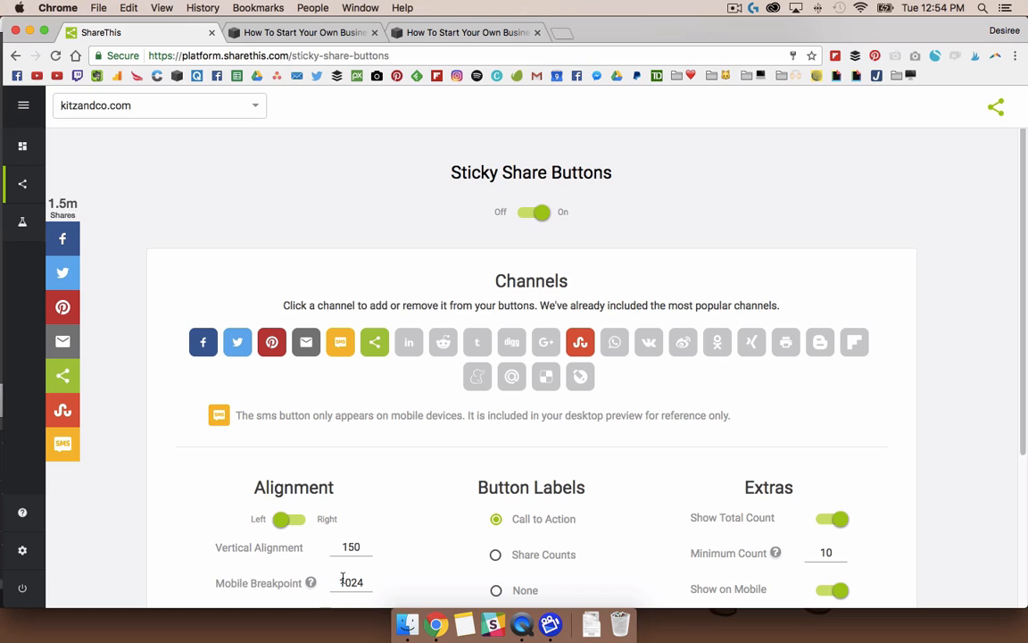
Try a mobile breakpoint of 4000 for the sticky share buttons and restore it to 1024.
{"action": "left_click_drag", "start_coordinate": [348, 581], "coordinate": [368, 584]}
{"action": "left_click", "coordinate": [344, 581]}
{"action": "double_click", "coordinate": [345, 581]}
{"action": "type", "text": "4000"}
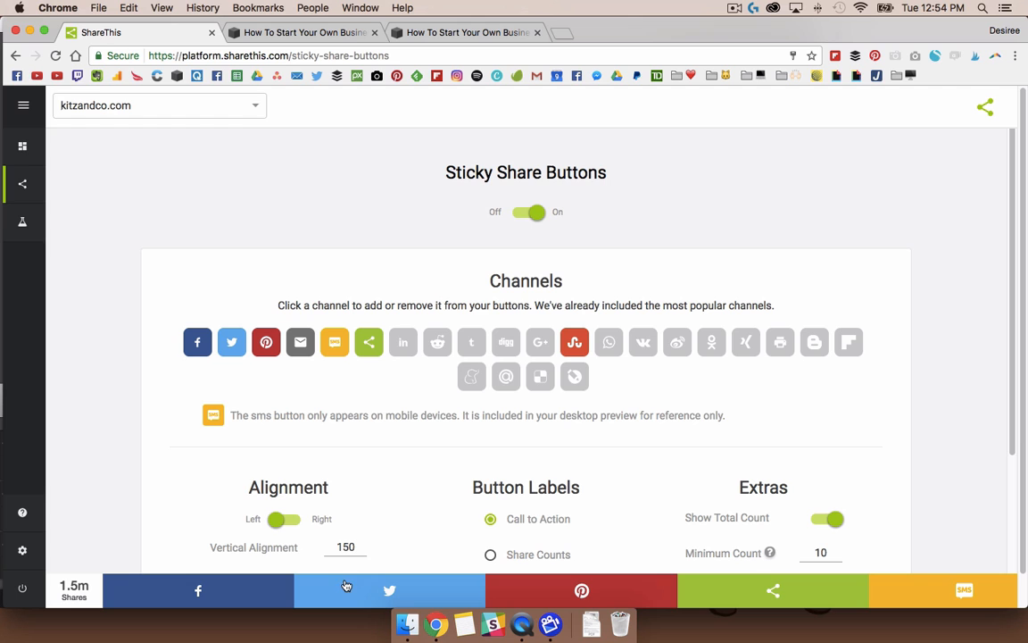
{"action": "scroll", "coordinate": [997, 335], "scroll_direction": "down", "scroll_amount": 1}
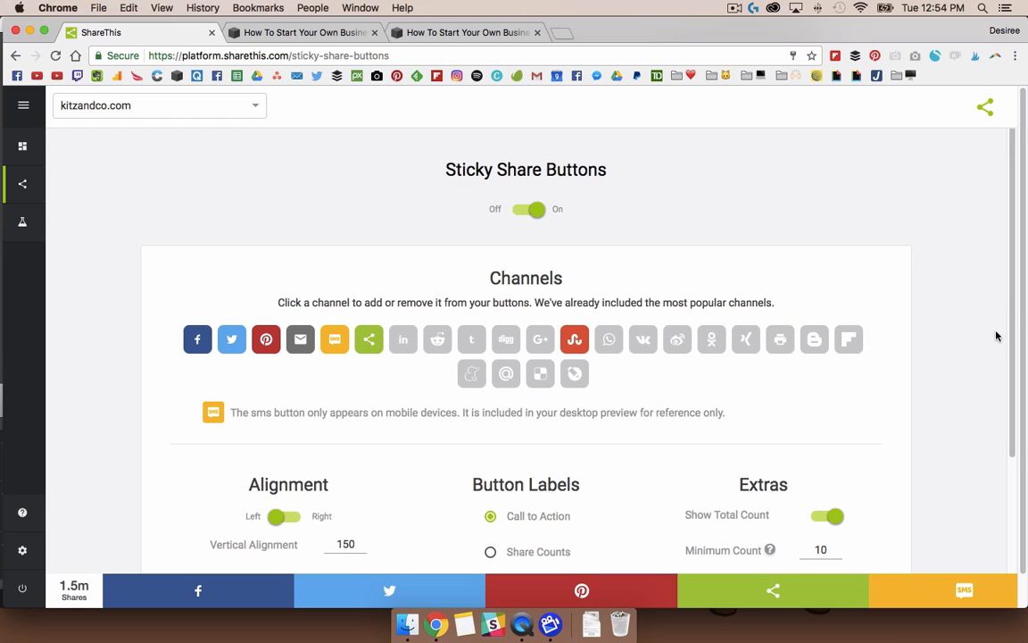
{"action": "scroll", "coordinate": [1012, 317], "scroll_direction": "down", "scroll_amount": 5}
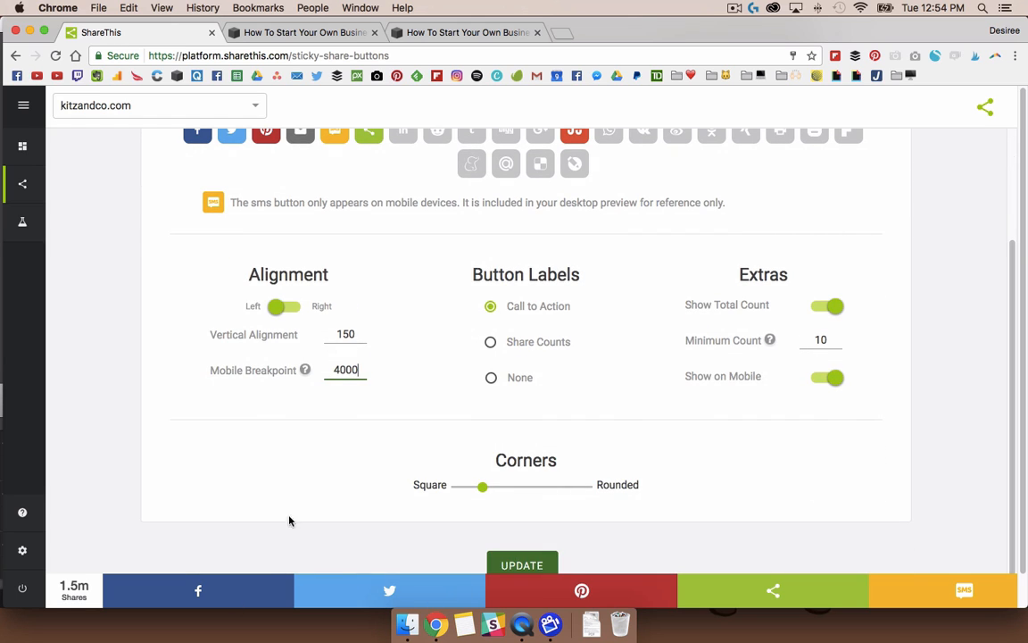
{"action": "double_click", "coordinate": [349, 369]}
{"action": "type", "text": "1024"}
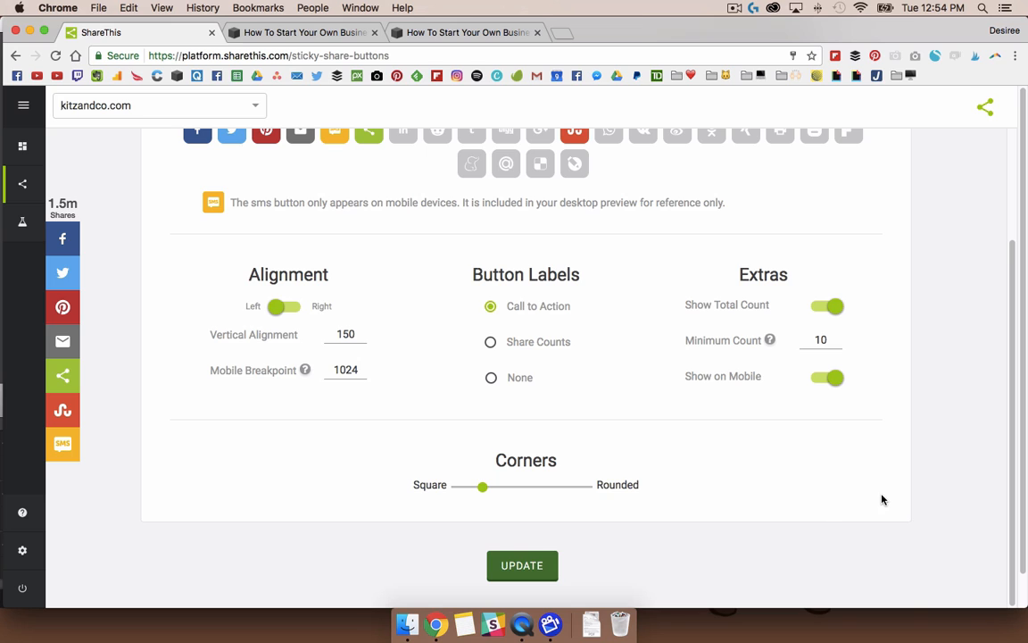
Try the Share Counts and None label options for the sticky share buttons and return to Call to Action.
{"action": "scroll", "coordinate": [882, 500], "scroll_direction": "up", "scroll_amount": 2}
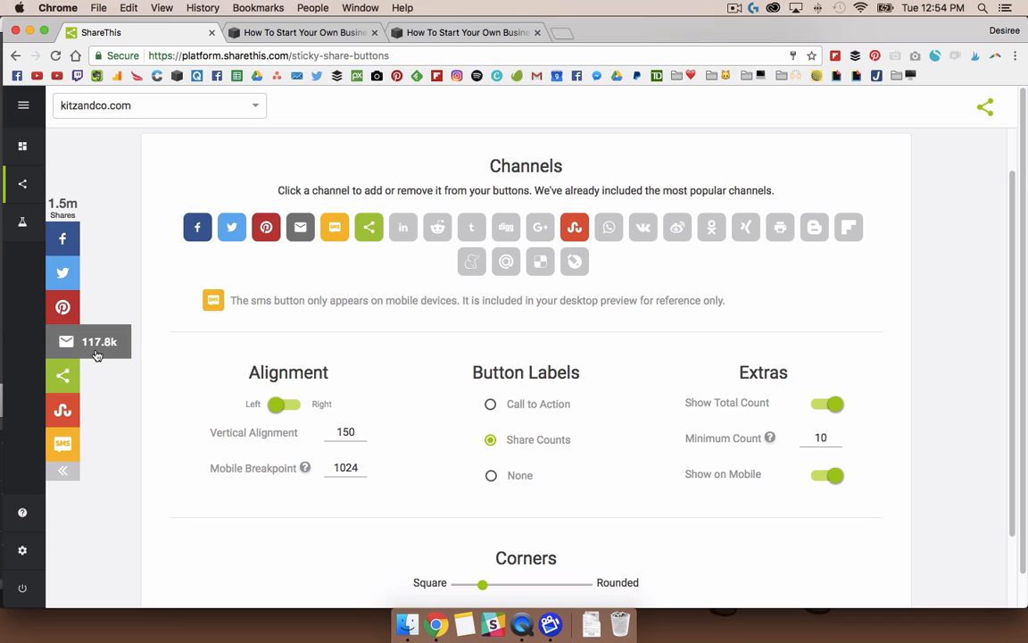
{"action": "left_click", "coordinate": [518, 477]}
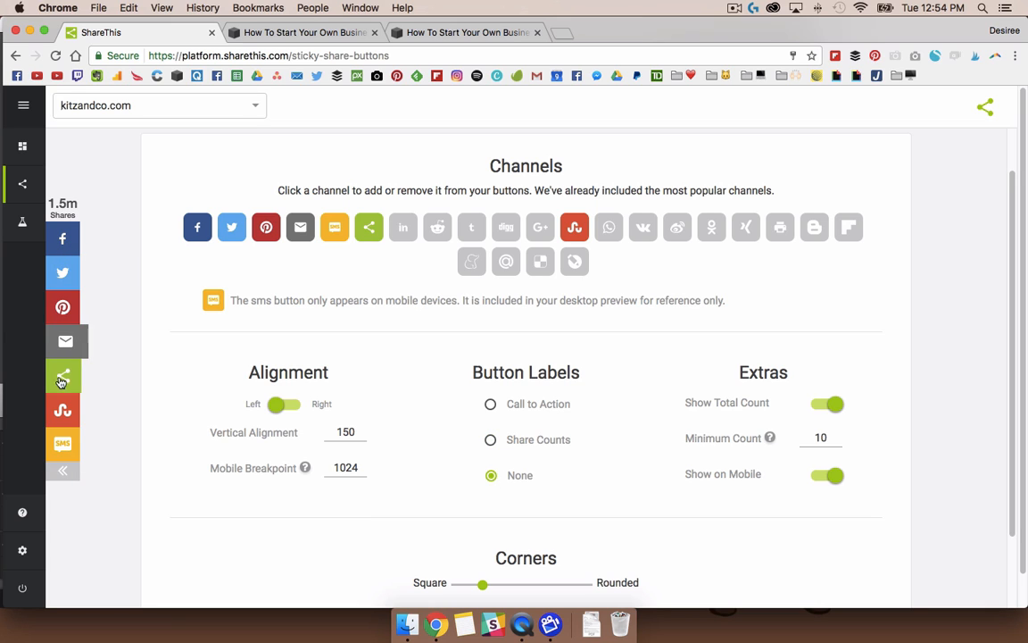
{"action": "left_click", "coordinate": [493, 407]}
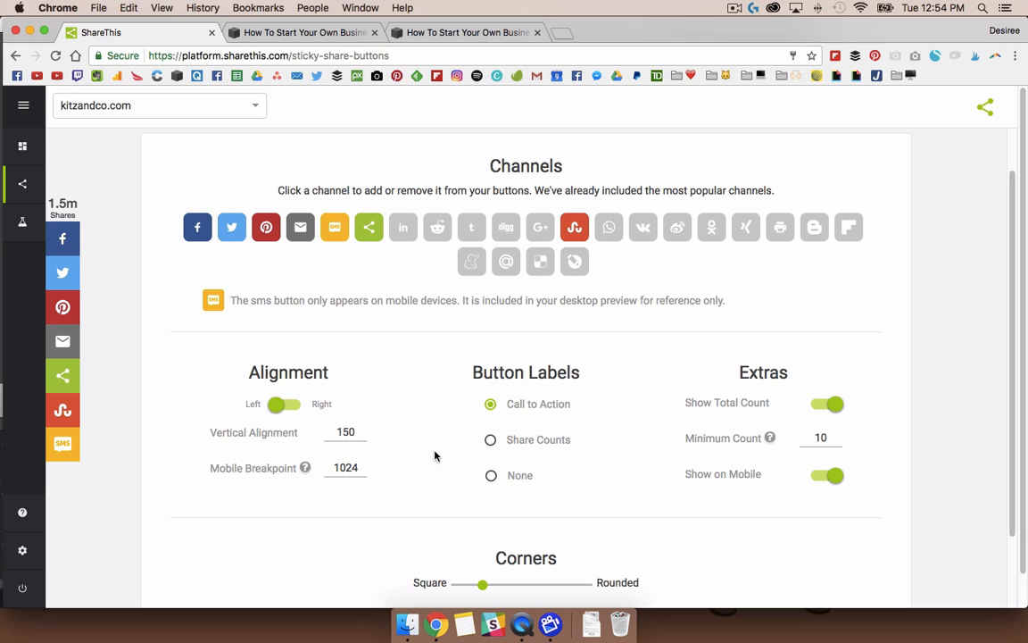
Try hiding the total share count on the sticky share buttons and turn it back on.
{"action": "left_click", "coordinate": [830, 407]}
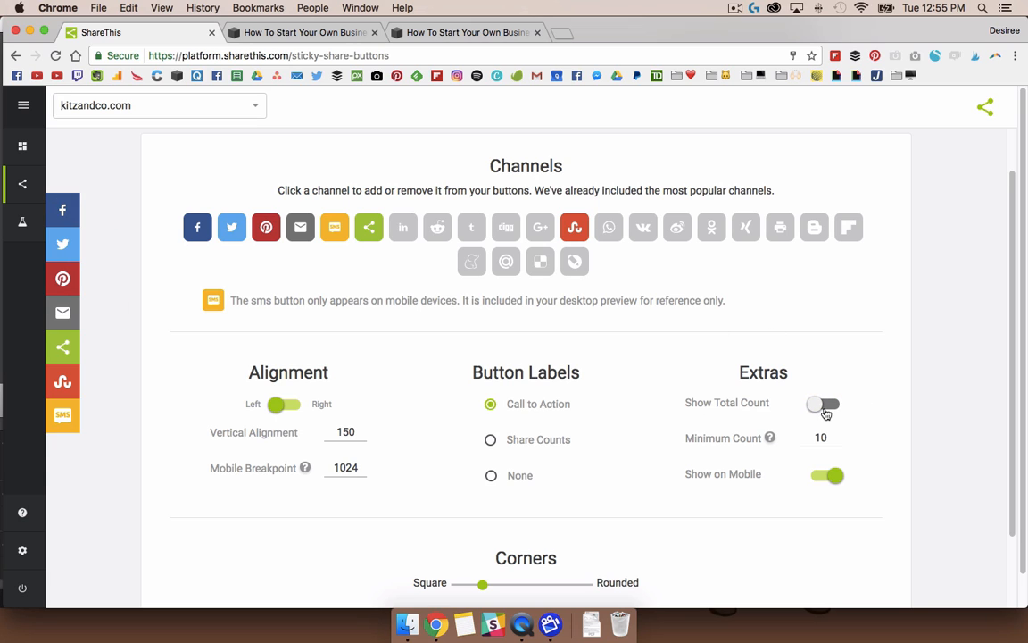
{"action": "left_click", "coordinate": [825, 409]}
{"action": "double_click", "coordinate": [820, 437]}
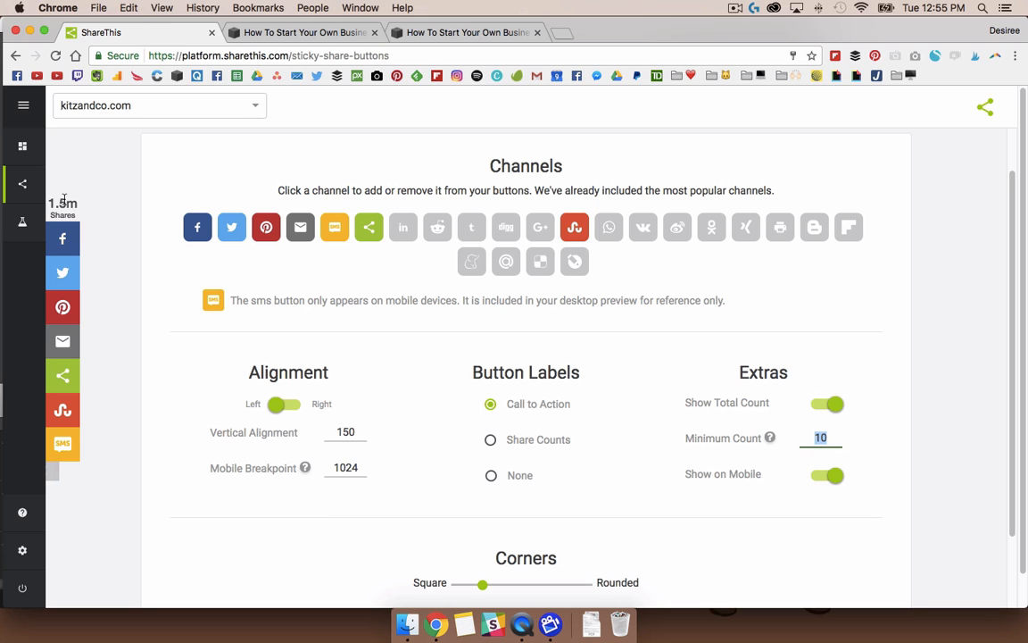
Set the sticky button labels to Share Counts, and turn Show on Mobile off and back on.
{"action": "left_click", "coordinate": [491, 442]}
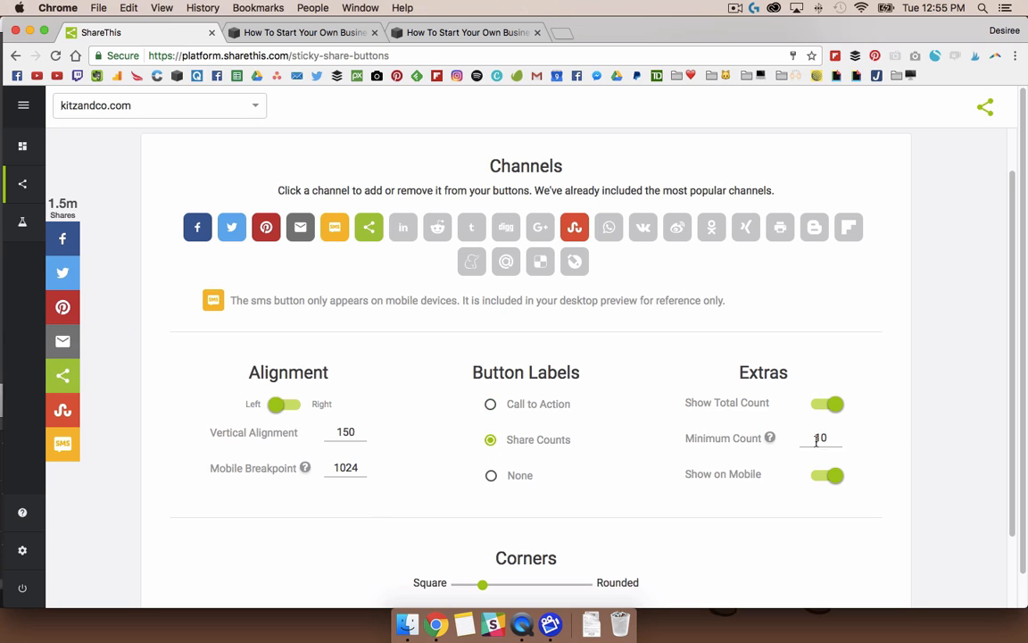
{"action": "double_click", "coordinate": [822, 436]}
{"action": "left_click", "coordinate": [830, 476]}
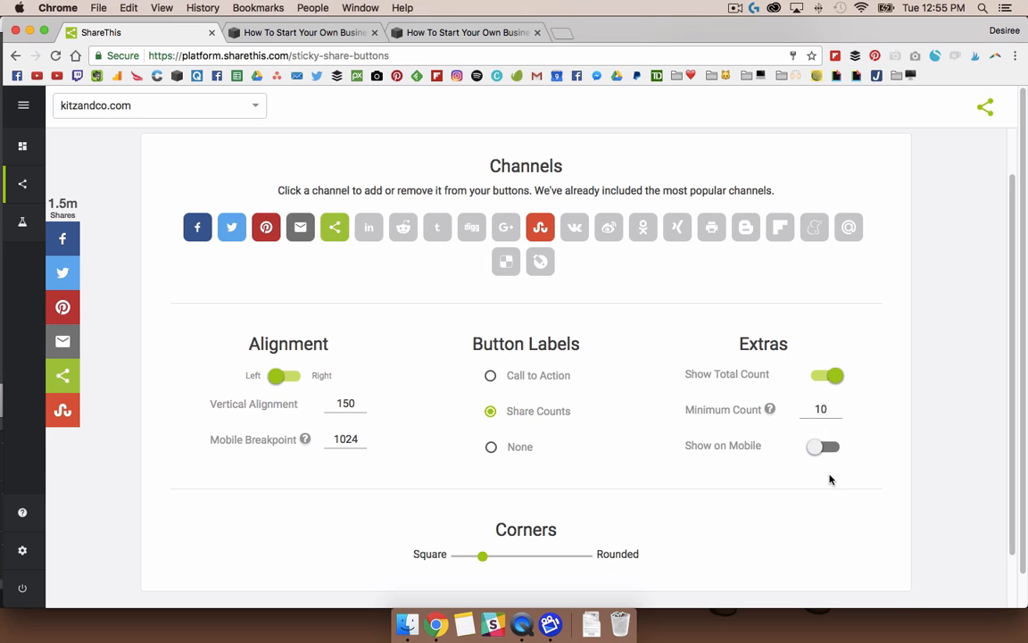
{"action": "left_click", "coordinate": [825, 448]}
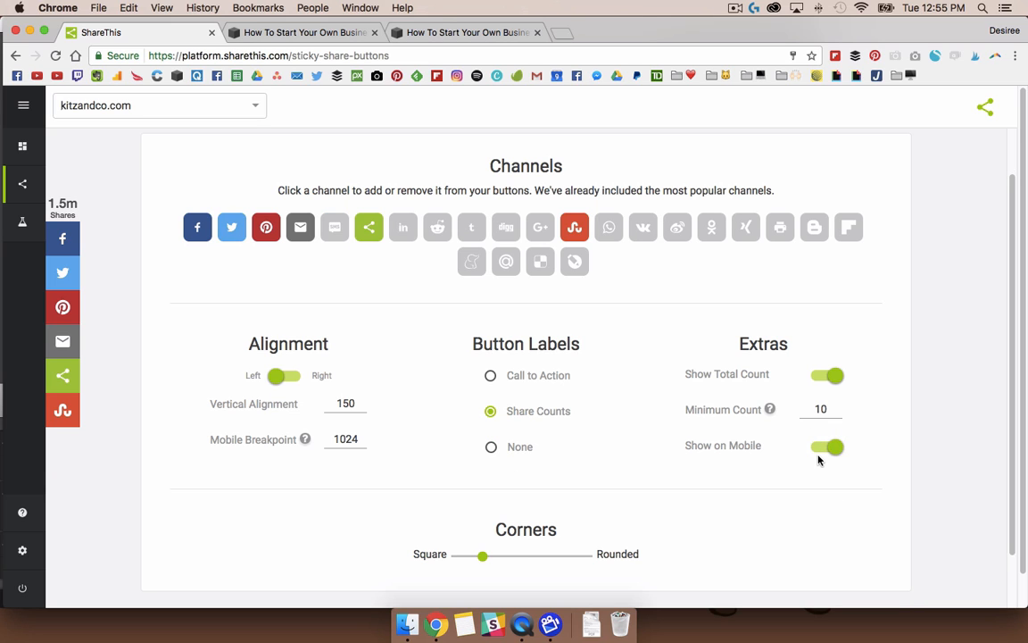
Set the sticky share buttons' corners to fully square and update the settings.
{"action": "scroll", "coordinate": [780, 503], "scroll_direction": "down", "scroll_amount": 2}
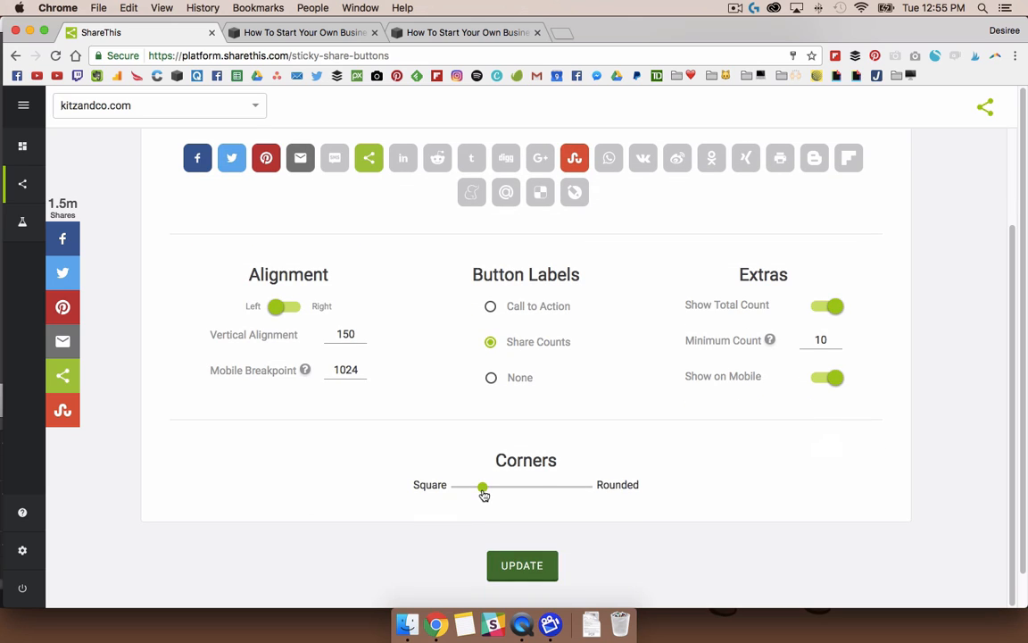
{"action": "left_click_drag", "start_coordinate": [484, 496], "coordinate": [451, 493]}
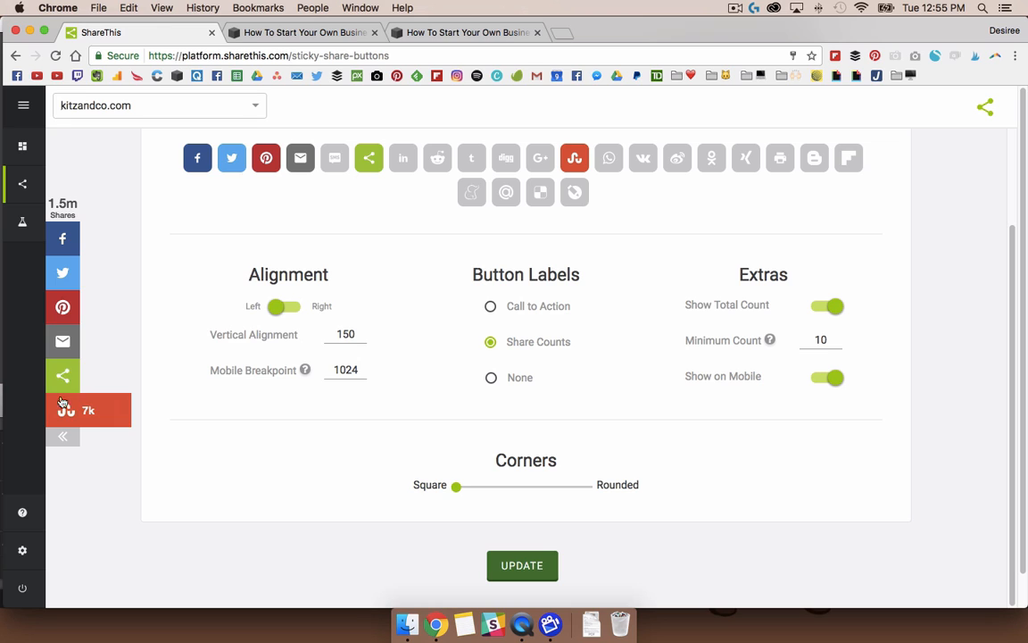
{"action": "left_click_drag", "start_coordinate": [456, 489], "coordinate": [413, 495]}
{"action": "left_click", "coordinate": [524, 568]}
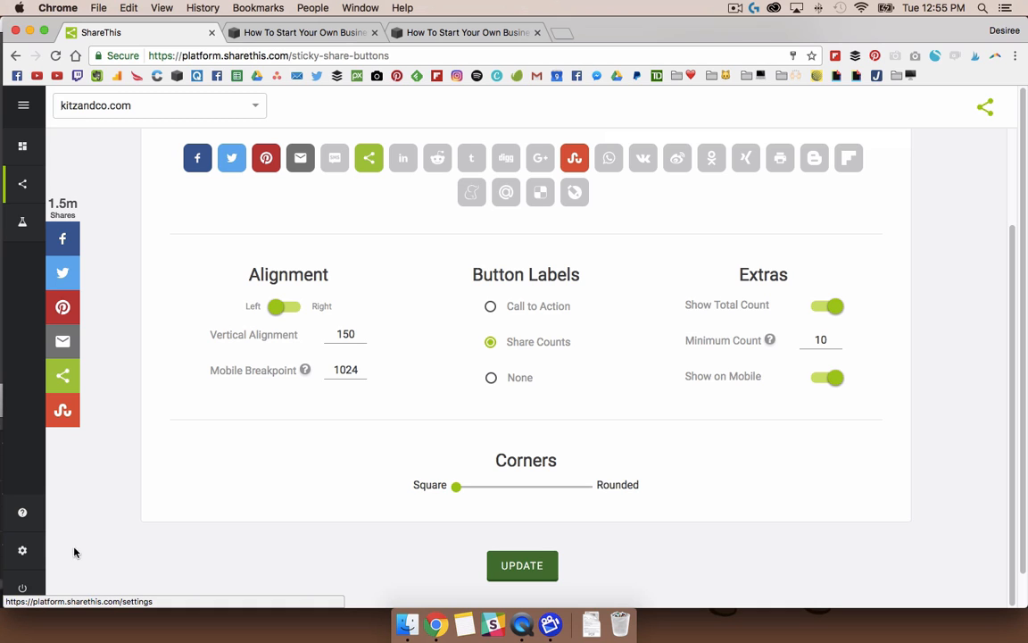
Test the sticky Facebook and Twitter share buttons on the live blog post, checking the audience options in the Facebook share window.
{"action": "left_click", "coordinate": [455, 32]}
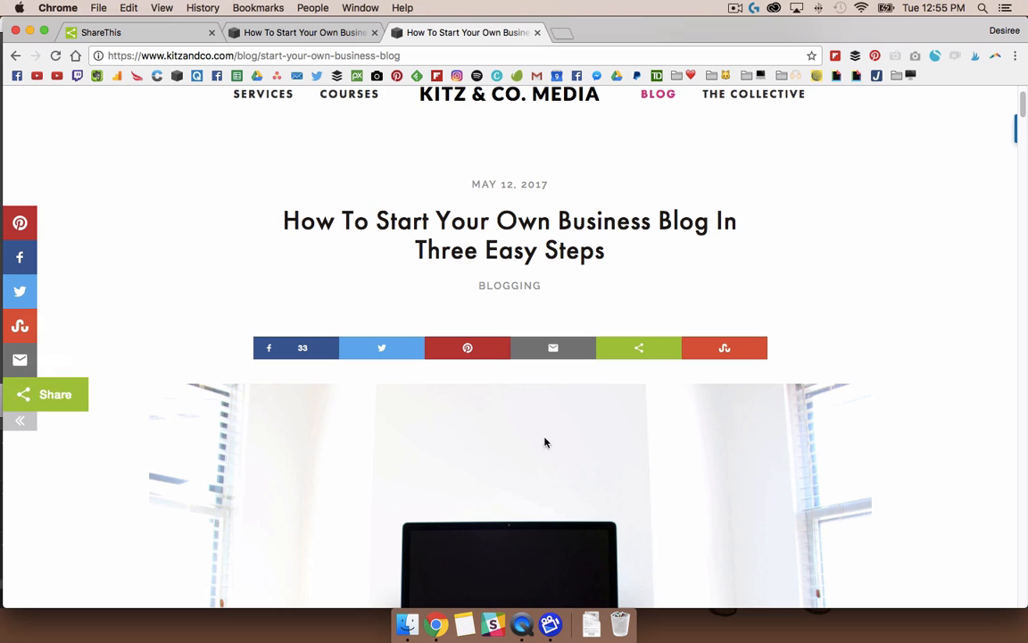
{"action": "scroll", "coordinate": [544, 442], "scroll_direction": "down", "scroll_amount": 15}
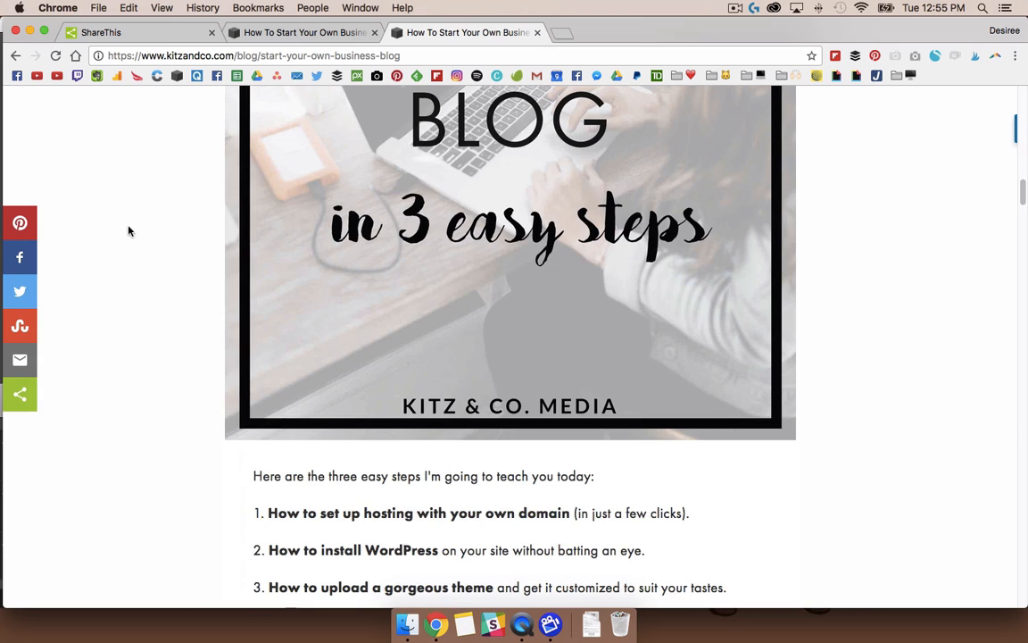
{"action": "left_click", "coordinate": [20, 257]}
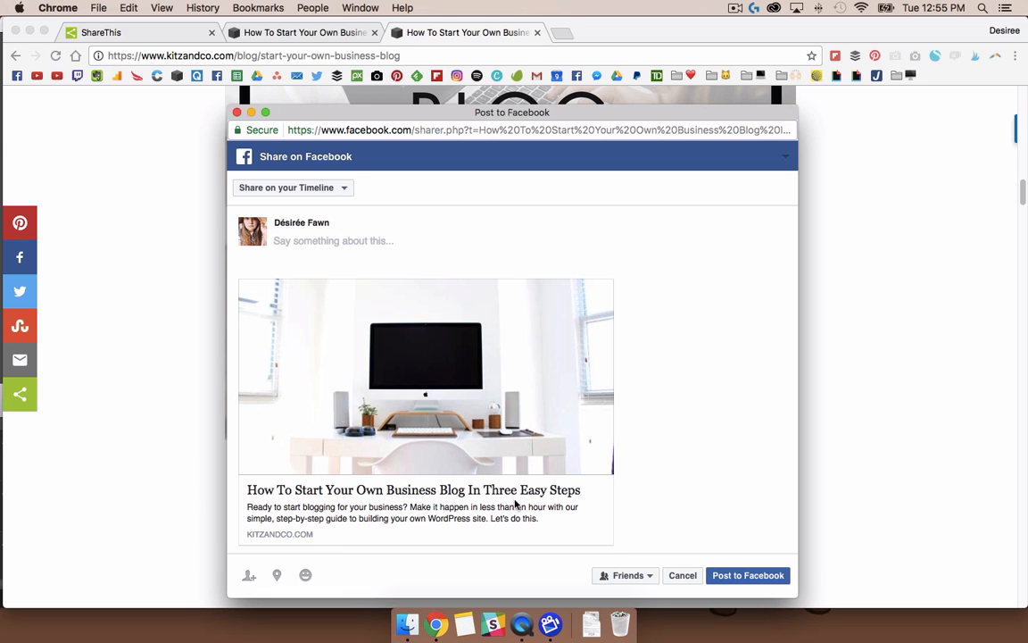
{"action": "left_click", "coordinate": [647, 573]}
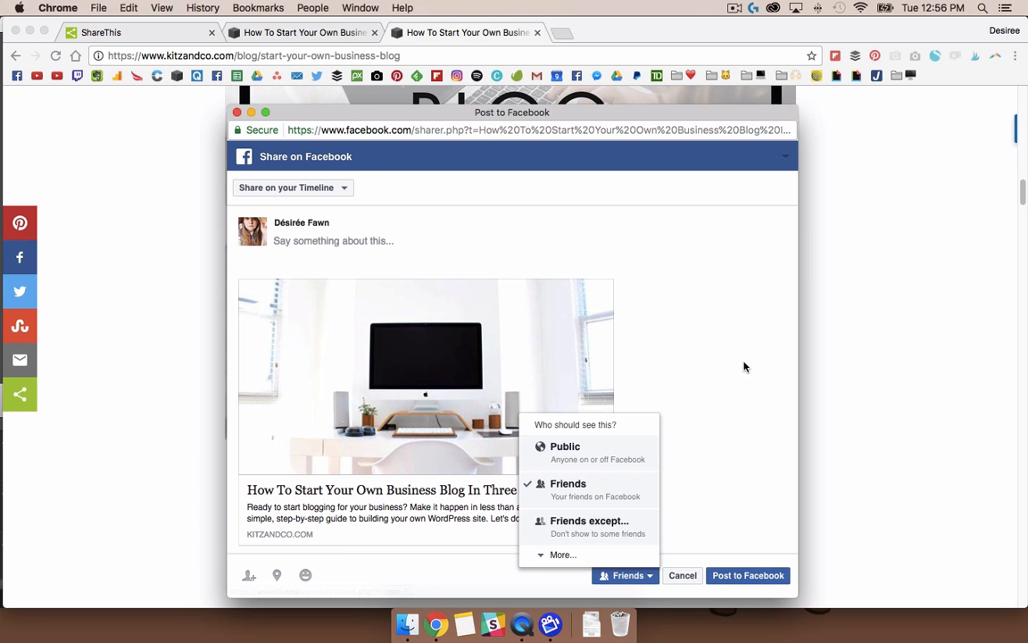
{"action": "left_click", "coordinate": [744, 366]}
{"action": "left_click", "coordinate": [214, 137]}
{"action": "left_click", "coordinate": [20, 292]}
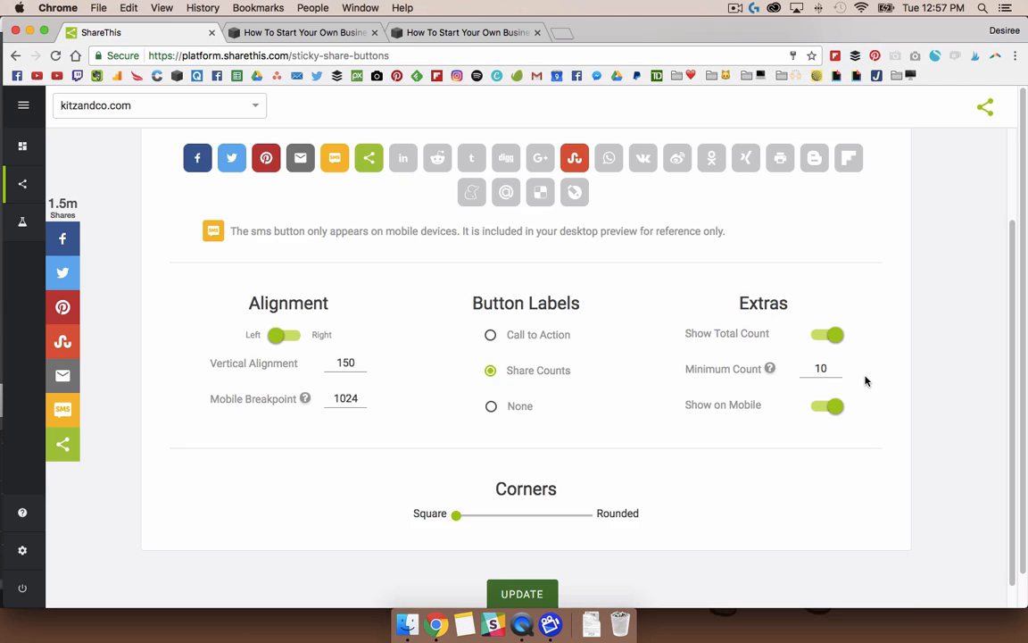
Open the Inline Share Buttons settings in ShareThis.
{"action": "scroll", "coordinate": [865, 379], "scroll_direction": "up", "scroll_amount": 5}
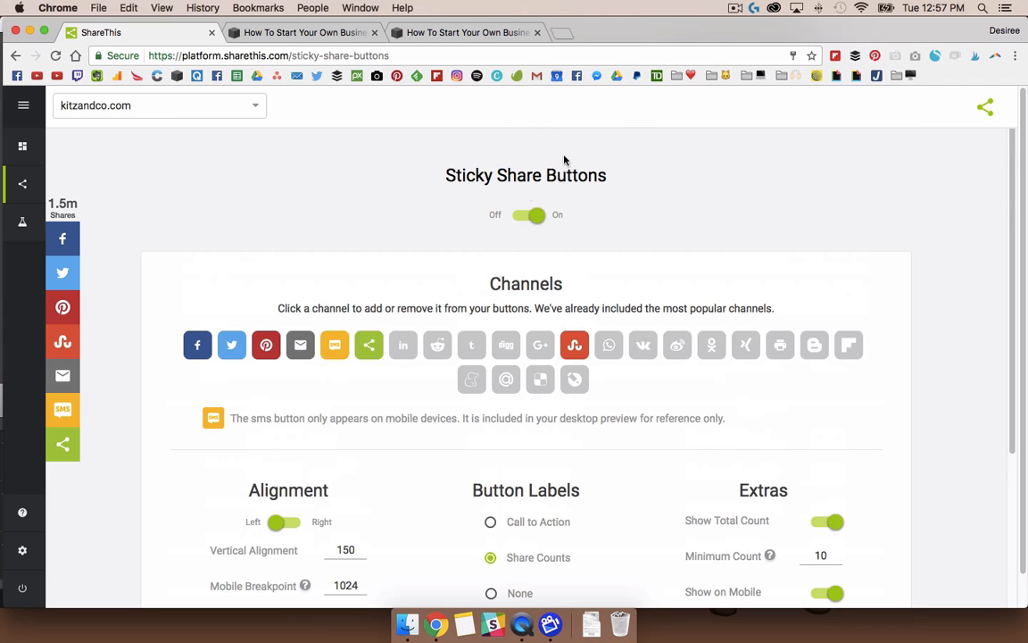
{"action": "mouse_move", "coordinate": [45, 189]}
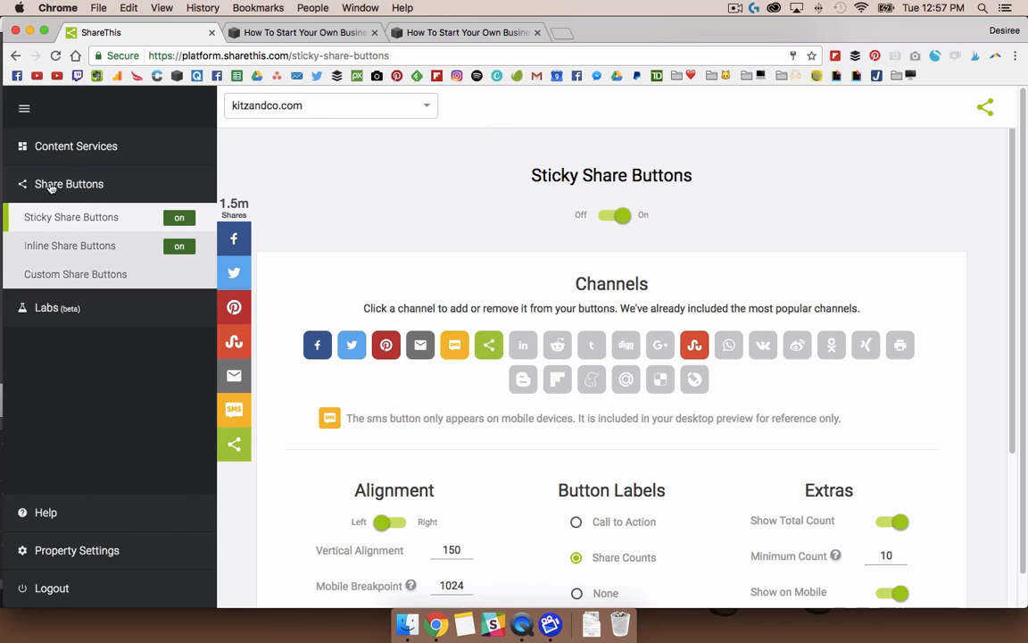
{"action": "left_click", "coordinate": [25, 248]}
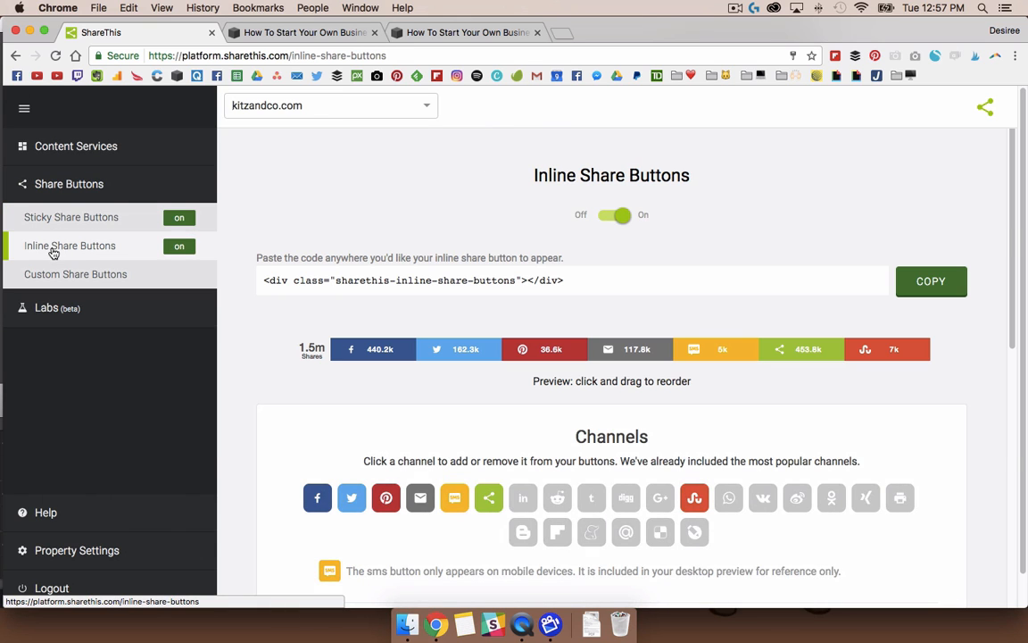
Examine the inline share buttons at the start and end of the live blog post and the header code in Squarespace.
{"action": "left_click", "coordinate": [506, 35]}
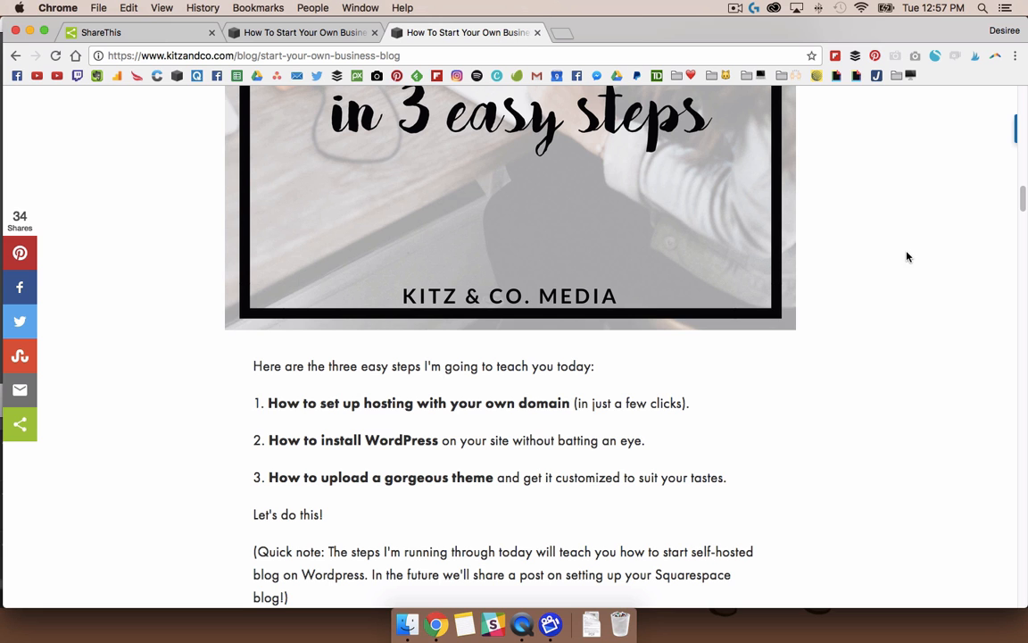
{"action": "scroll", "coordinate": [939, 238], "scroll_direction": "up", "scroll_amount": 15}
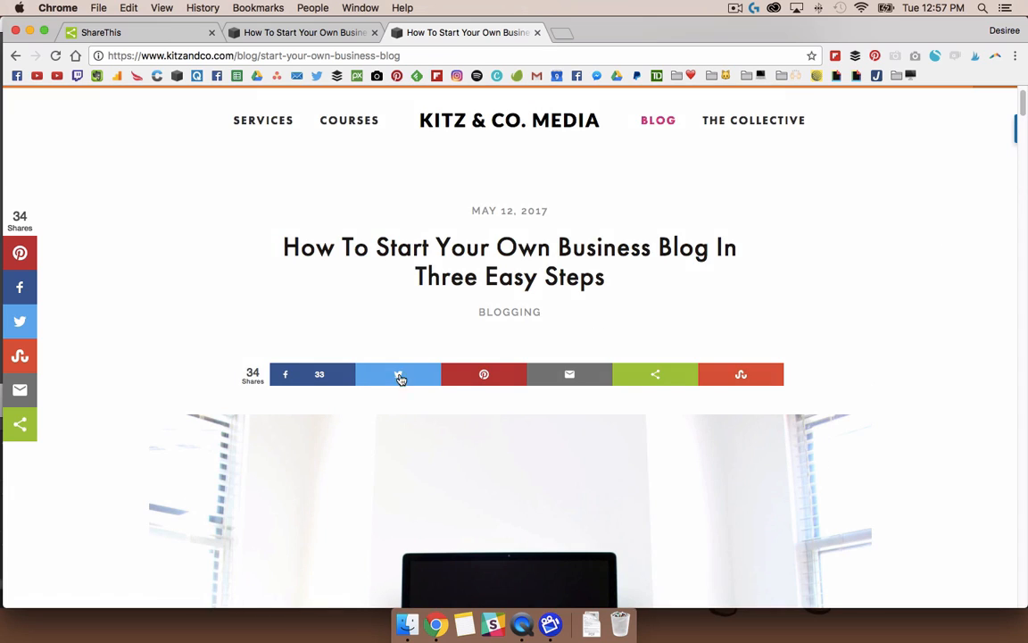
{"action": "left_click_drag", "start_coordinate": [1023, 105], "coordinate": [1021, 562]}
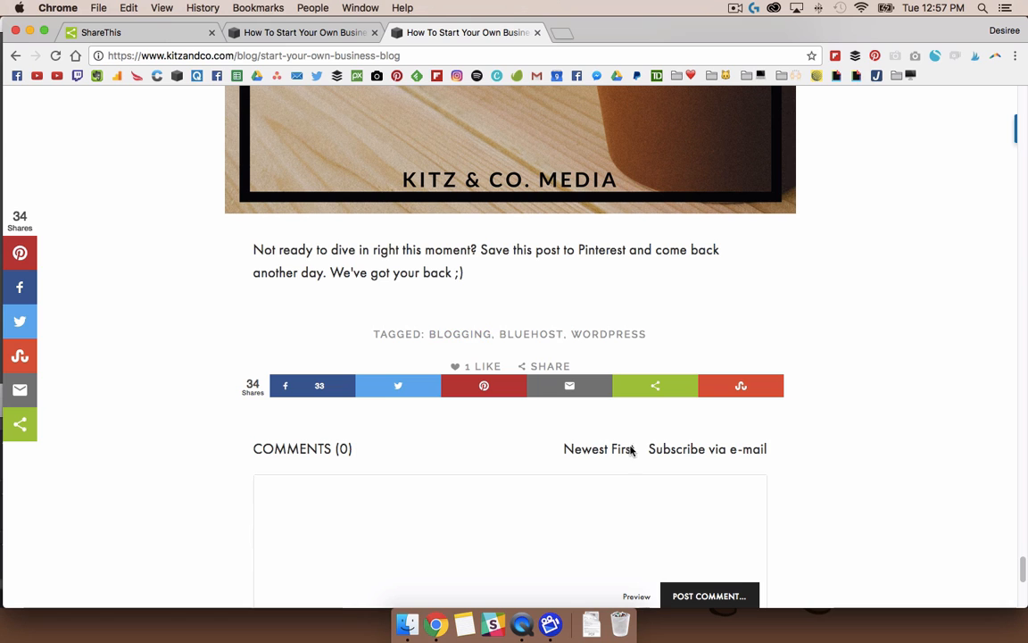
{"action": "left_click_drag", "start_coordinate": [1023, 574], "coordinate": [999, 108]}
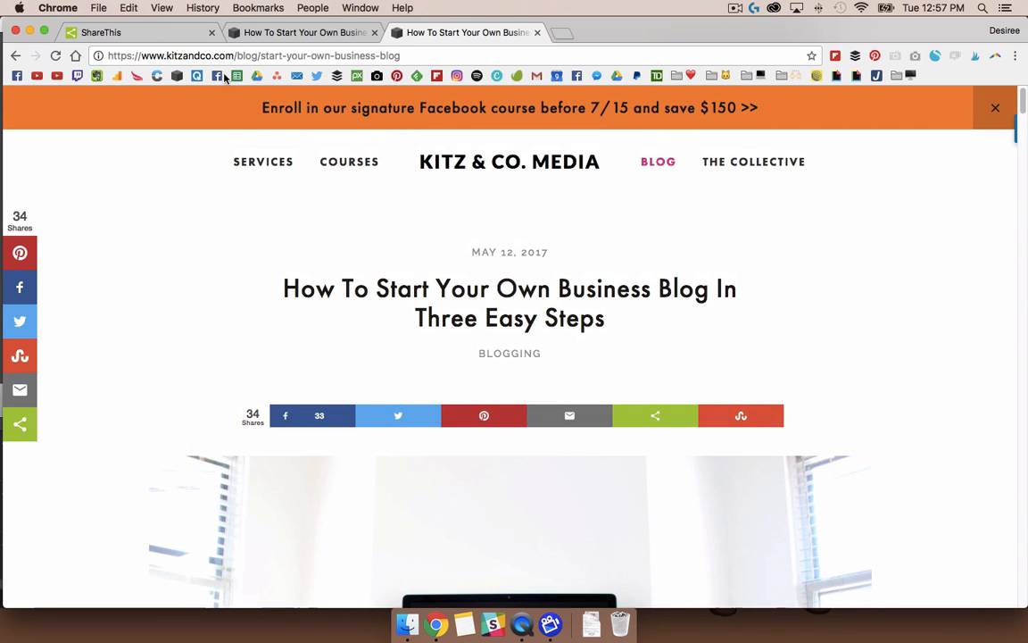
{"action": "left_click", "coordinate": [276, 33]}
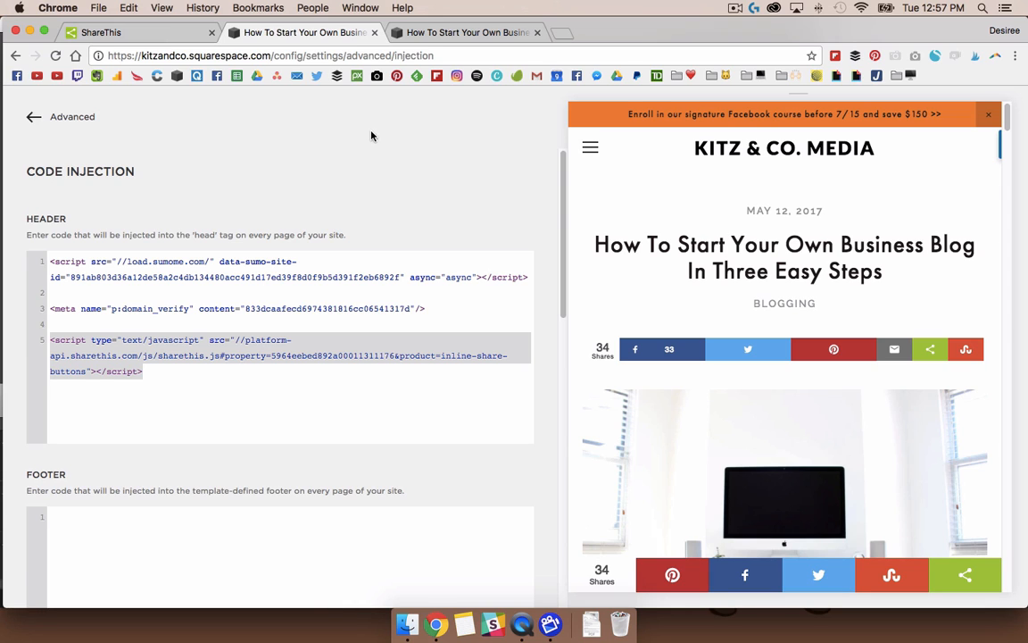
Return to ShareThis, try right and justified alignment for the inline share buttons, and restore center alignment.
{"action": "left_click", "coordinate": [152, 33]}
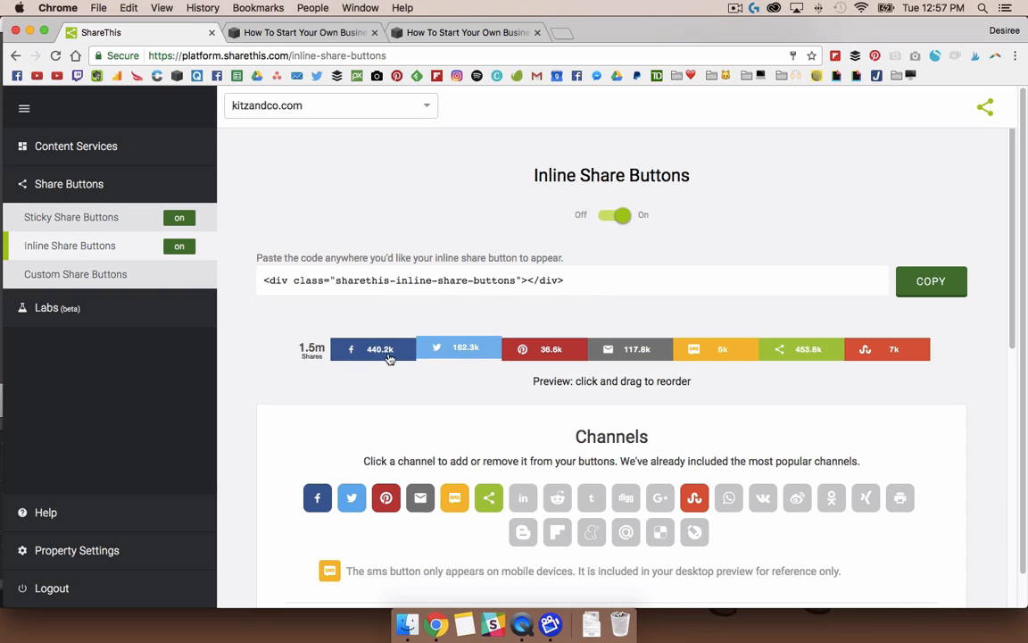
{"action": "scroll", "coordinate": [790, 357], "scroll_direction": "down", "scroll_amount": 3}
{"action": "scroll", "coordinate": [804, 369], "scroll_direction": "down", "scroll_amount": 3}
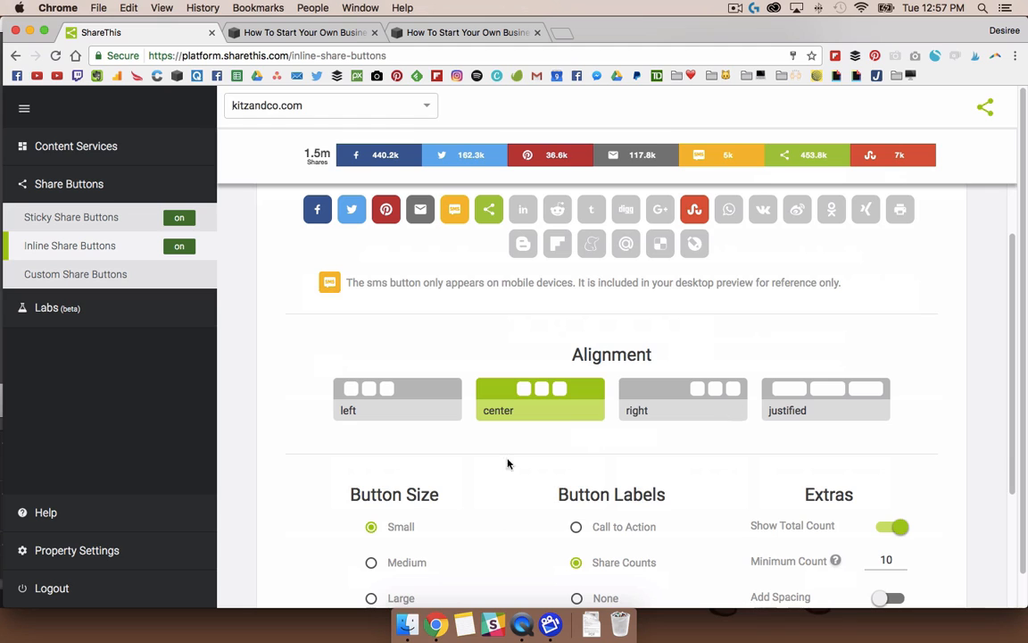
{"action": "left_click", "coordinate": [741, 390]}
{"action": "left_click", "coordinate": [794, 397]}
{"action": "left_click", "coordinate": [543, 390]}
{"action": "scroll", "coordinate": [665, 555], "scroll_direction": "down", "scroll_amount": 3}
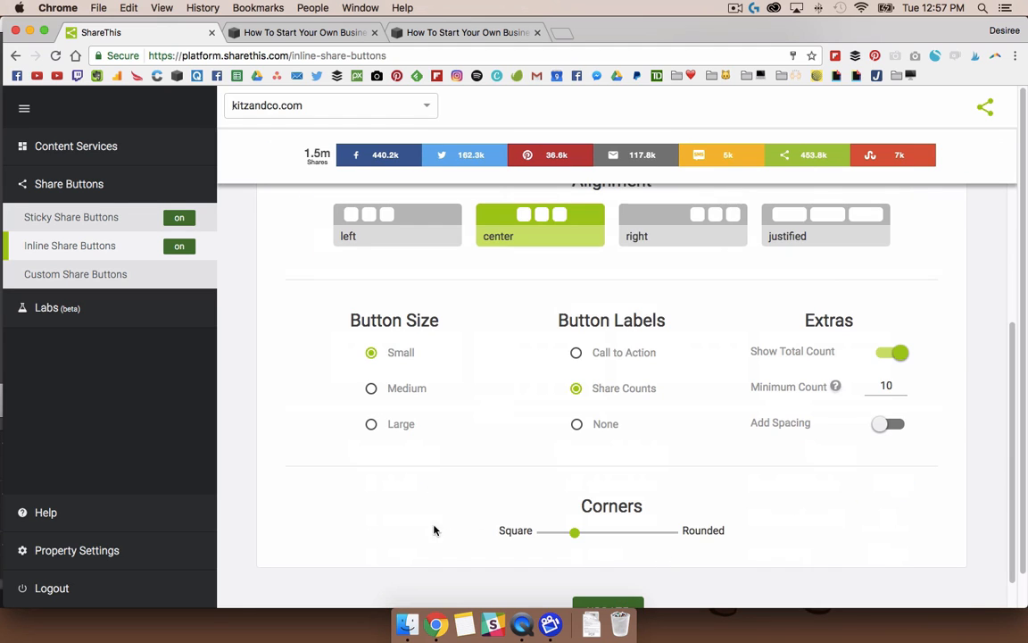
Copy the inline share button code <div class="sharethis-inline-share-buttons"></div> from the ShareThis Inline Share Buttons page.
{"action": "scroll", "coordinate": [431, 500], "scroll_direction": "up", "scroll_amount": 10}
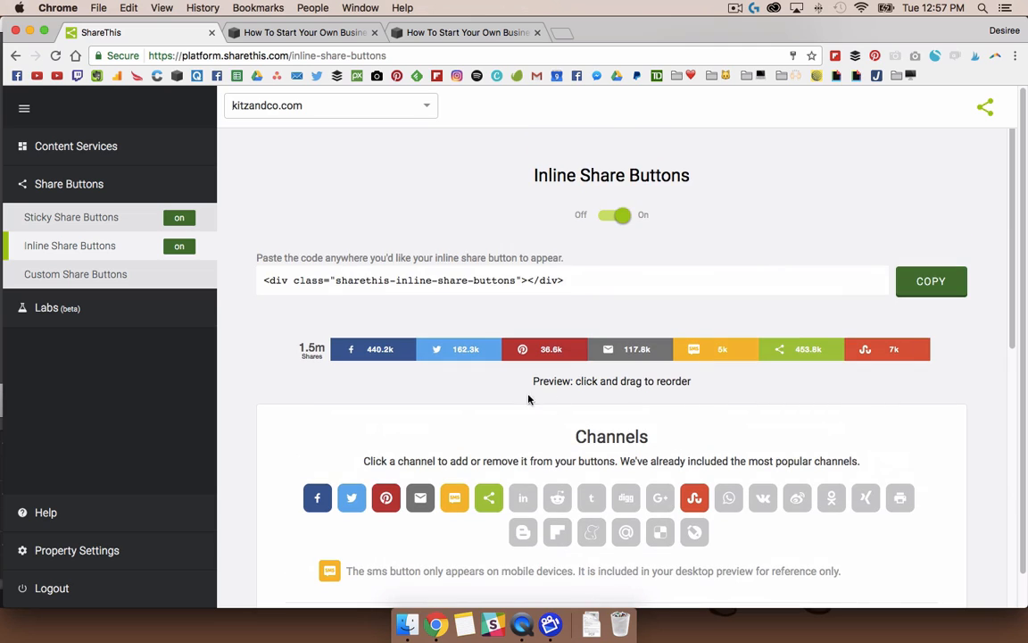
{"action": "left_click_drag", "start_coordinate": [573, 284], "coordinate": [264, 281]}
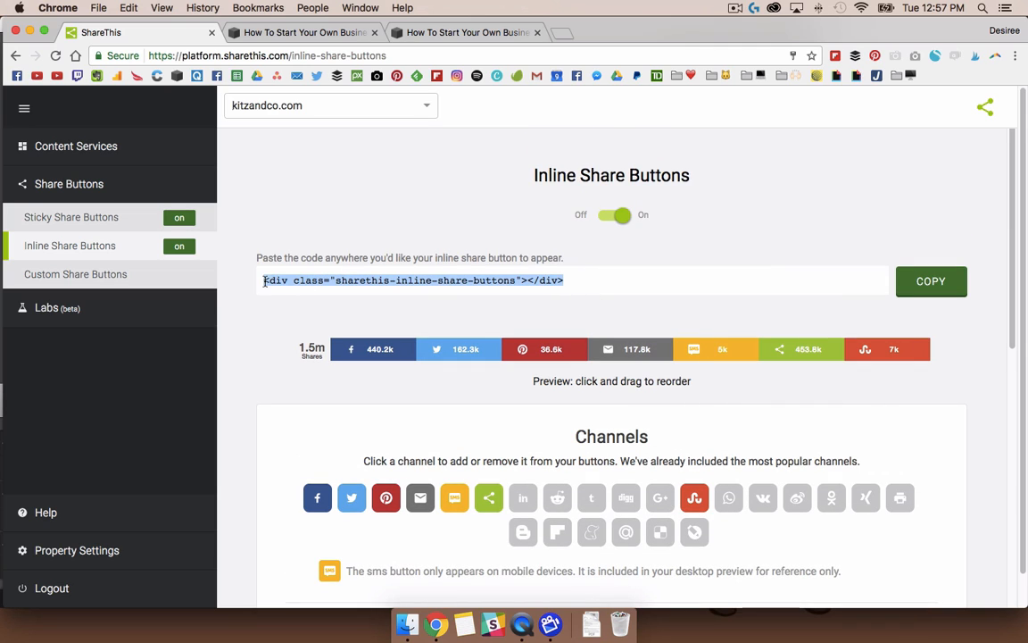
{"action": "key", "text": "super+c"}
{"action": "left_click", "coordinate": [319, 283]}
{"action": "left_click_drag", "start_coordinate": [265, 281], "coordinate": [575, 280]}
{"action": "left_click", "coordinate": [570, 279]}
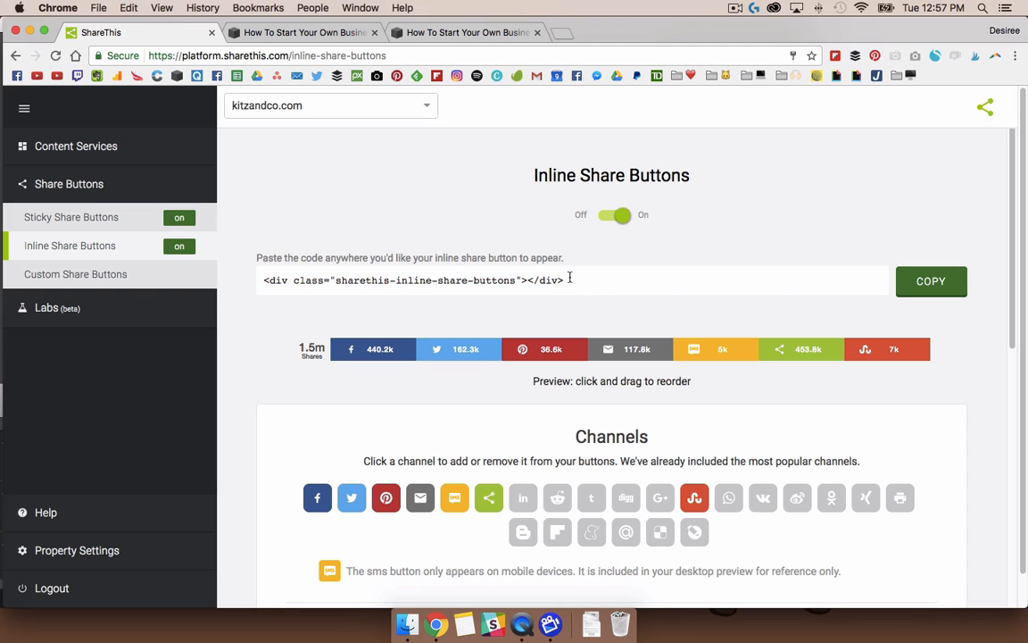
{"action": "triple_click", "coordinate": [265, 284]}
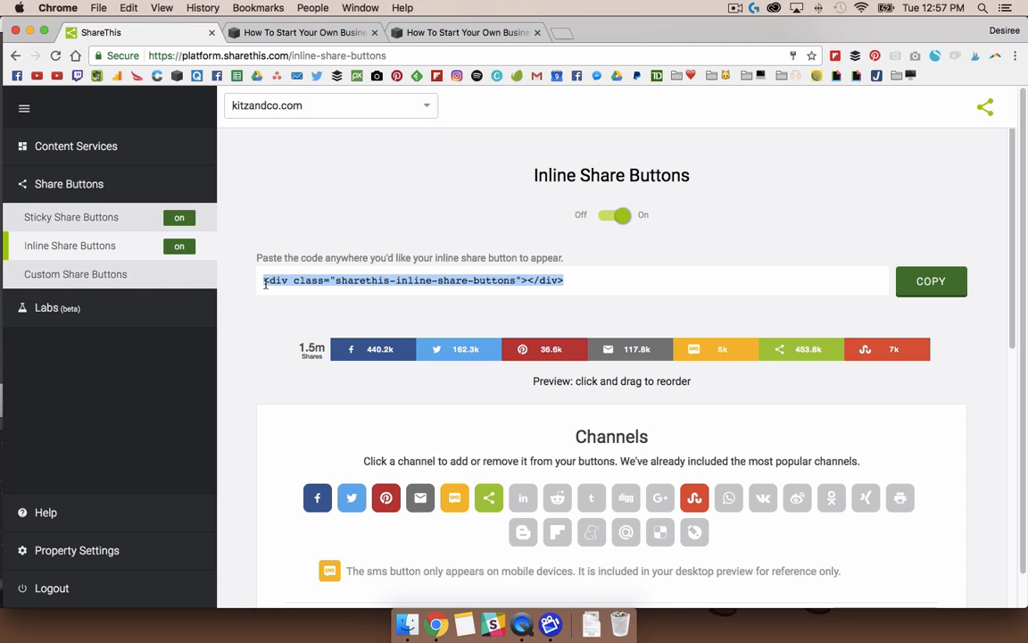
Compare the sharethis.js installation code in the property settings with the inline share button code.
{"action": "left_click", "coordinate": [85, 552]}
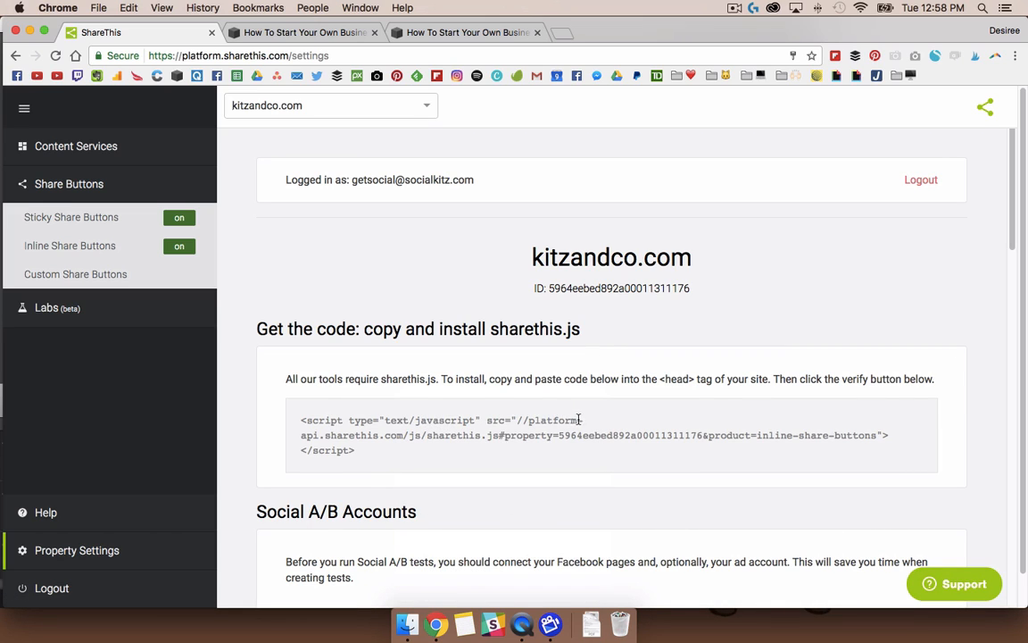
{"action": "left_click", "coordinate": [46, 247]}
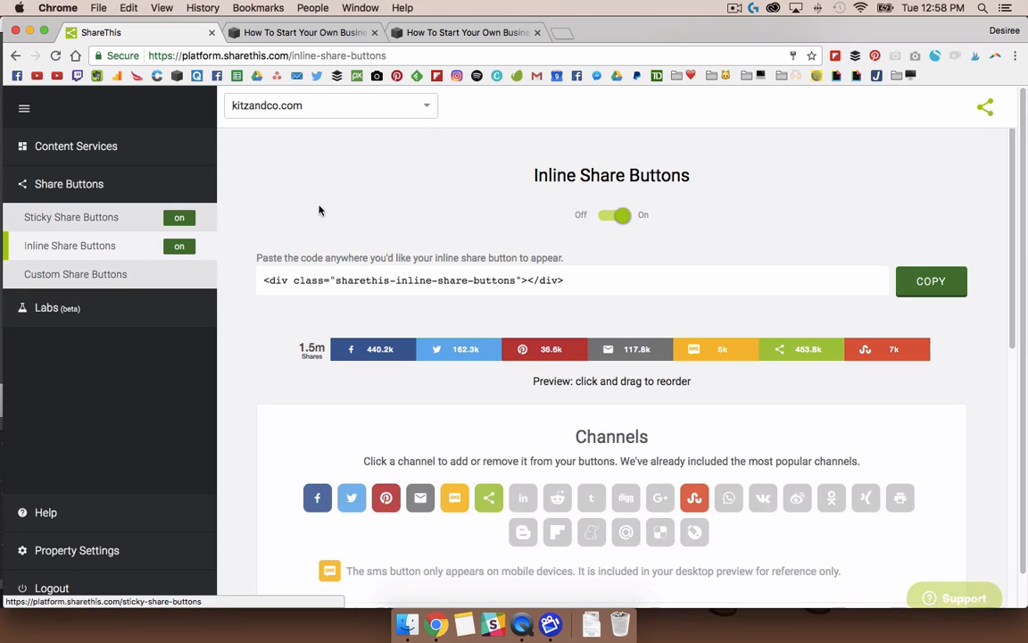
{"action": "left_click_drag", "start_coordinate": [264, 282], "coordinate": [566, 280]}
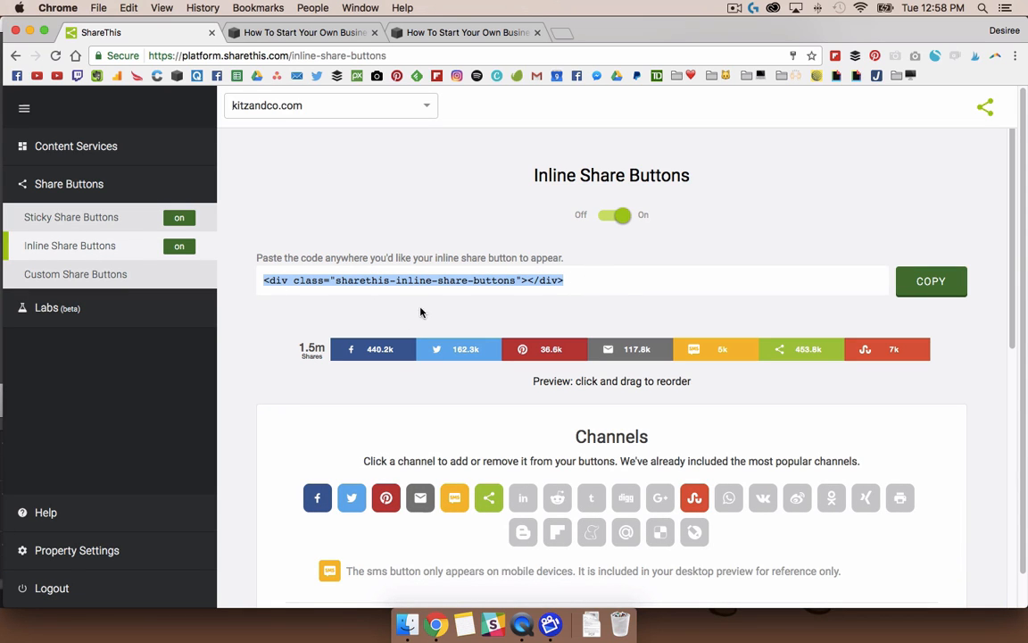
Leave the code injection settings in Squarespace and view the inline share buttons at the end of the live blog post.
{"action": "left_click", "coordinate": [293, 36]}
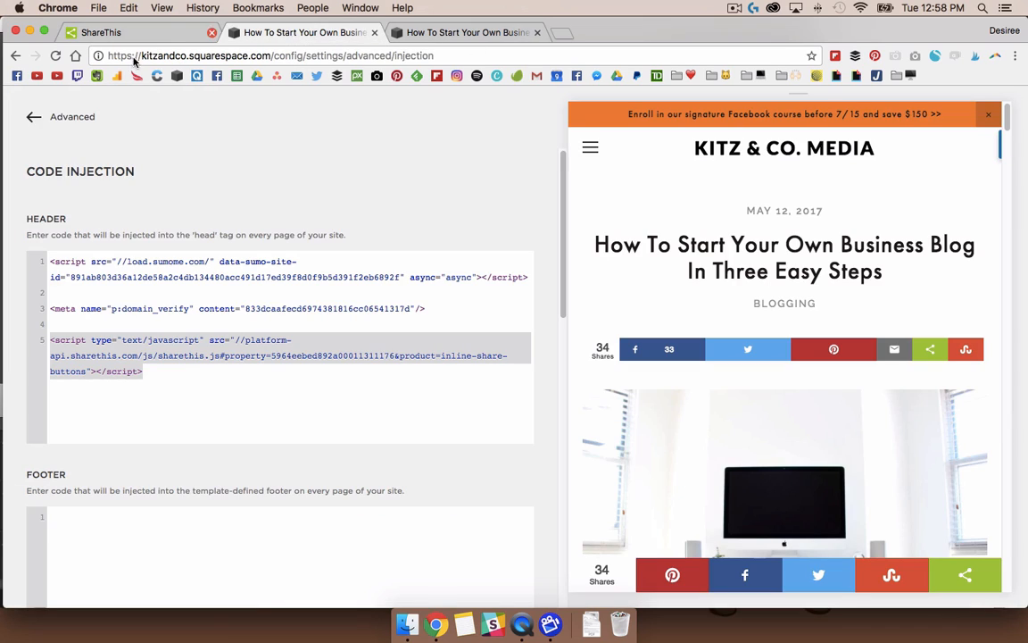
{"action": "left_click", "coordinate": [28, 121]}
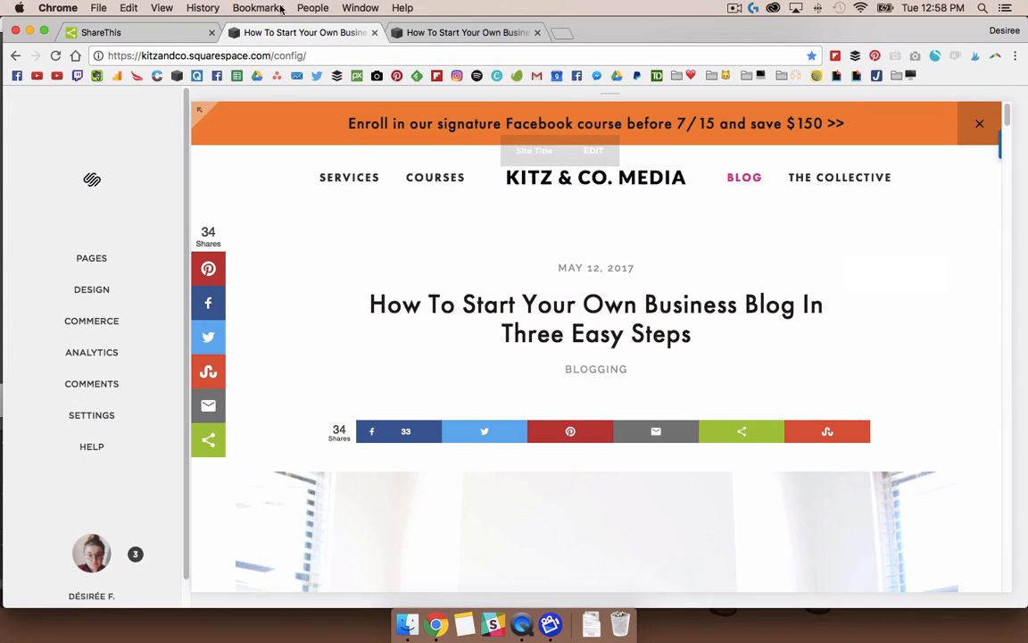
{"action": "left_click", "coordinate": [427, 33]}
{"action": "left_click_drag", "start_coordinate": [1022, 105], "coordinate": [1022, 575]}
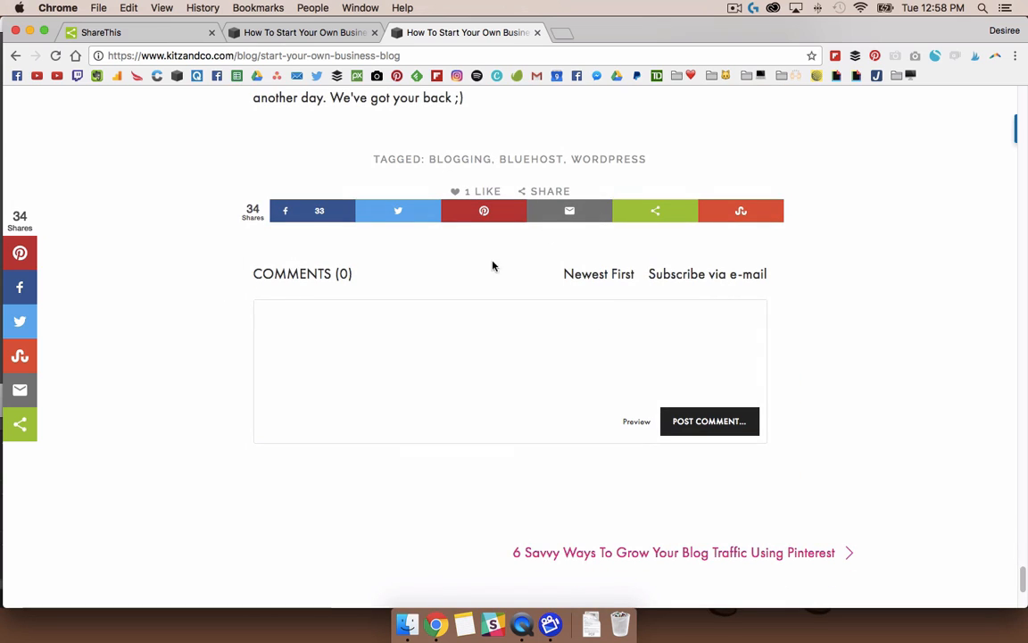
Open the Blog page's advanced settings in Squarespace at the Post Blog Item Code Injection field.
{"action": "left_click", "coordinate": [307, 33]}
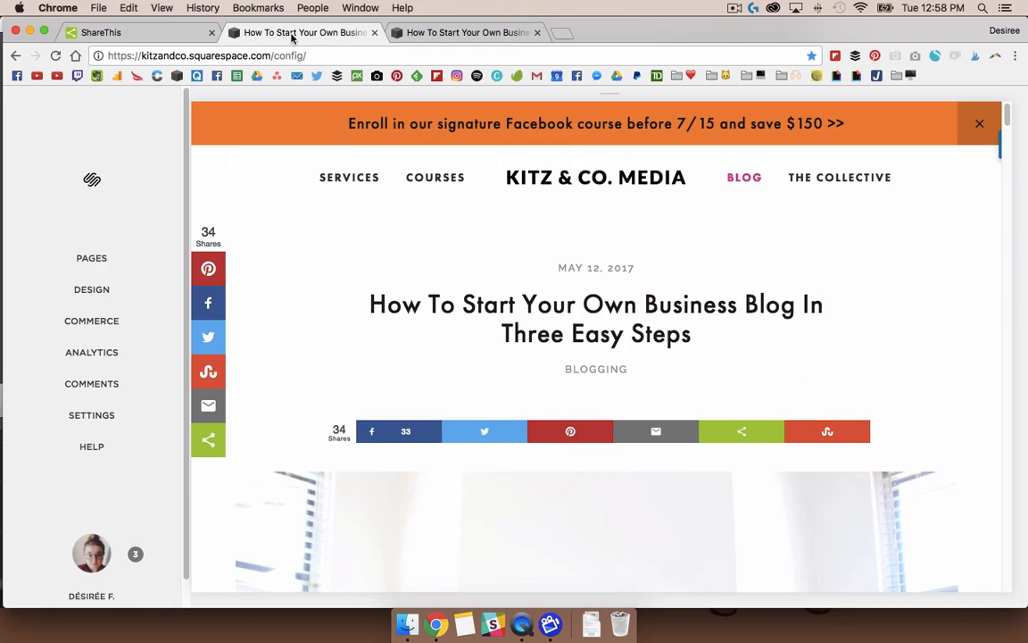
{"action": "left_click", "coordinate": [86, 261]}
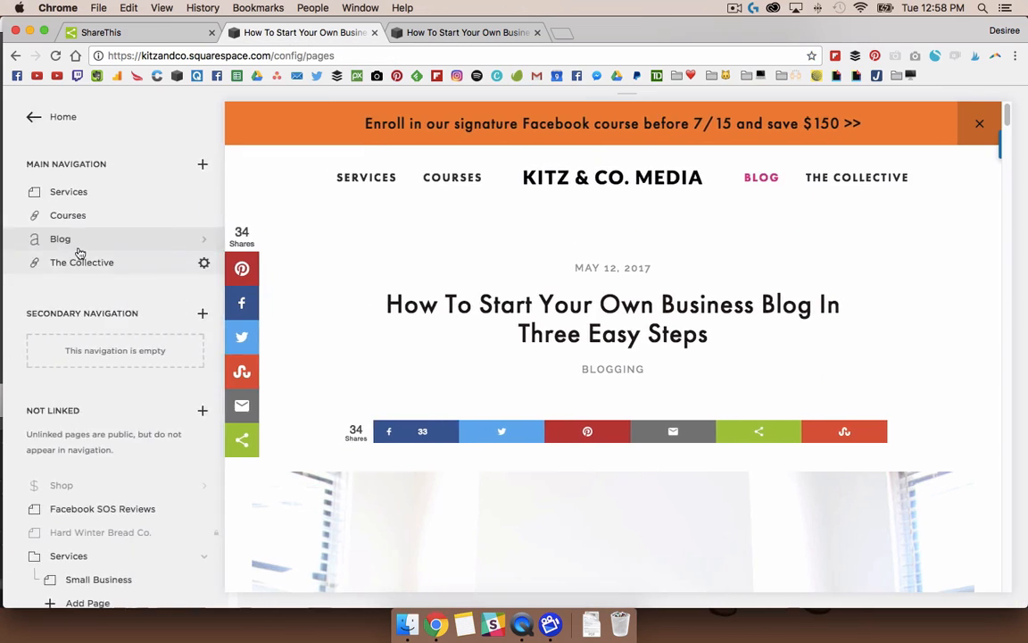
{"action": "left_click", "coordinate": [59, 239]}
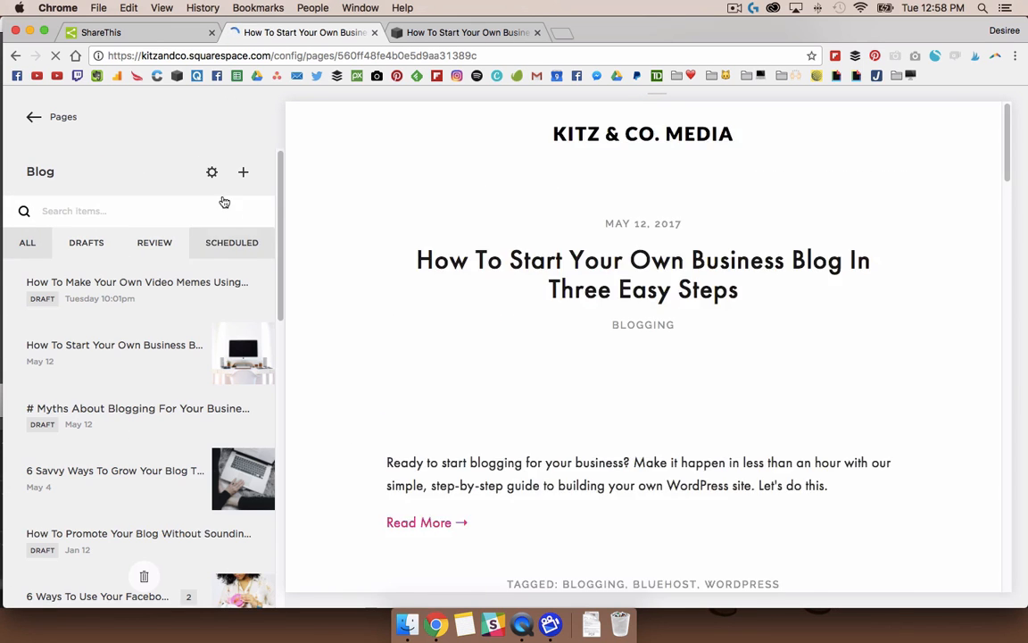
{"action": "left_click", "coordinate": [212, 173]}
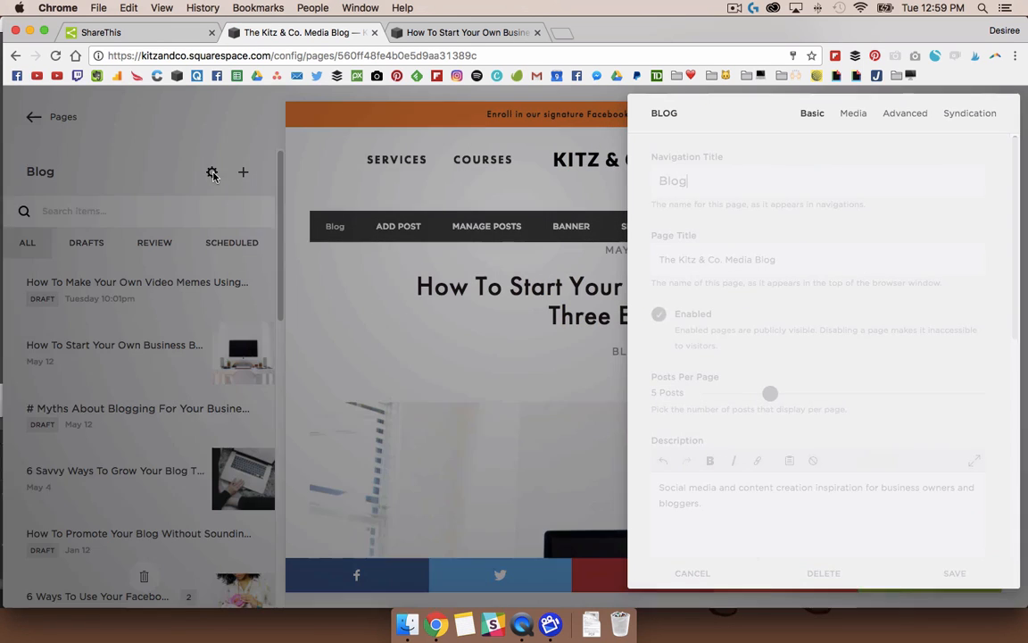
{"action": "left_click", "coordinate": [905, 113]}
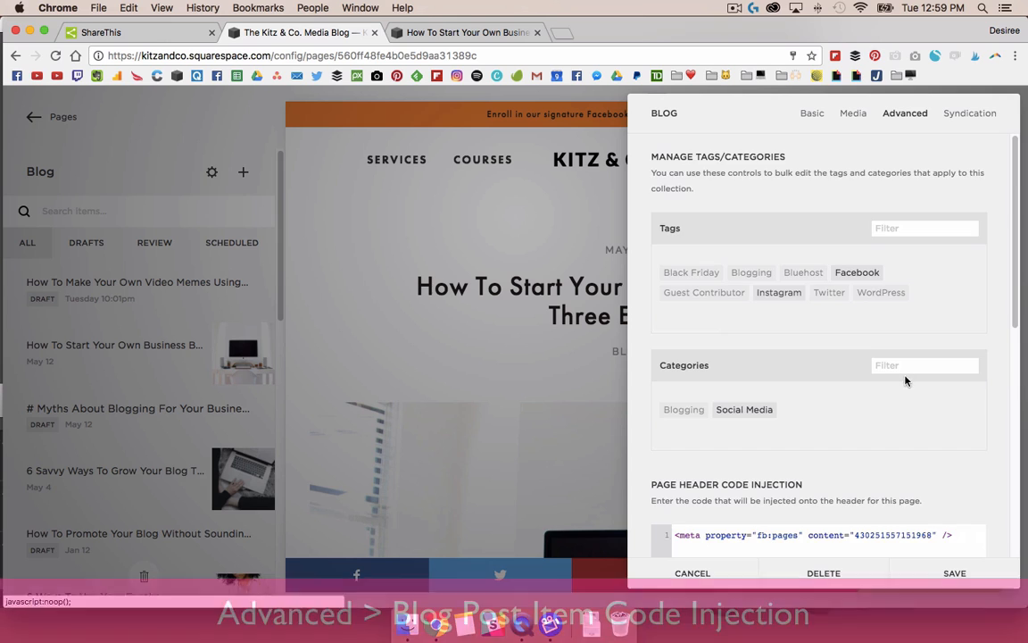
{"action": "scroll", "coordinate": [907, 381], "scroll_direction": "down", "scroll_amount": 5}
{"action": "scroll", "coordinate": [907, 386], "scroll_direction": "down", "scroll_amount": 3}
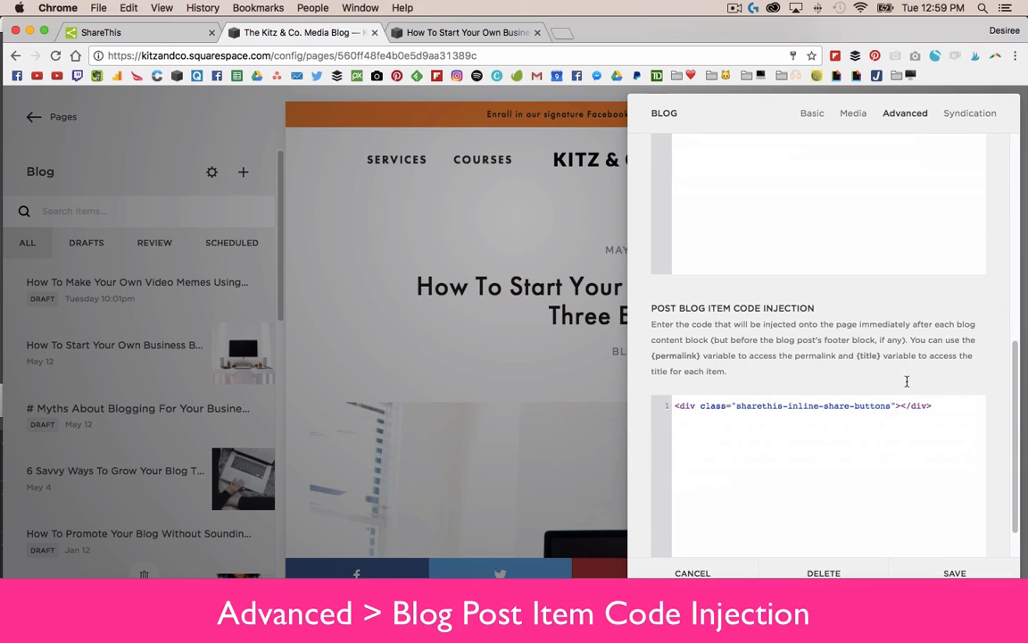
Review the inline share button code and instructions under Post Blog Item Code Injection, and save the blog settings.
{"action": "left_click_drag", "start_coordinate": [658, 302], "coordinate": [818, 304]}
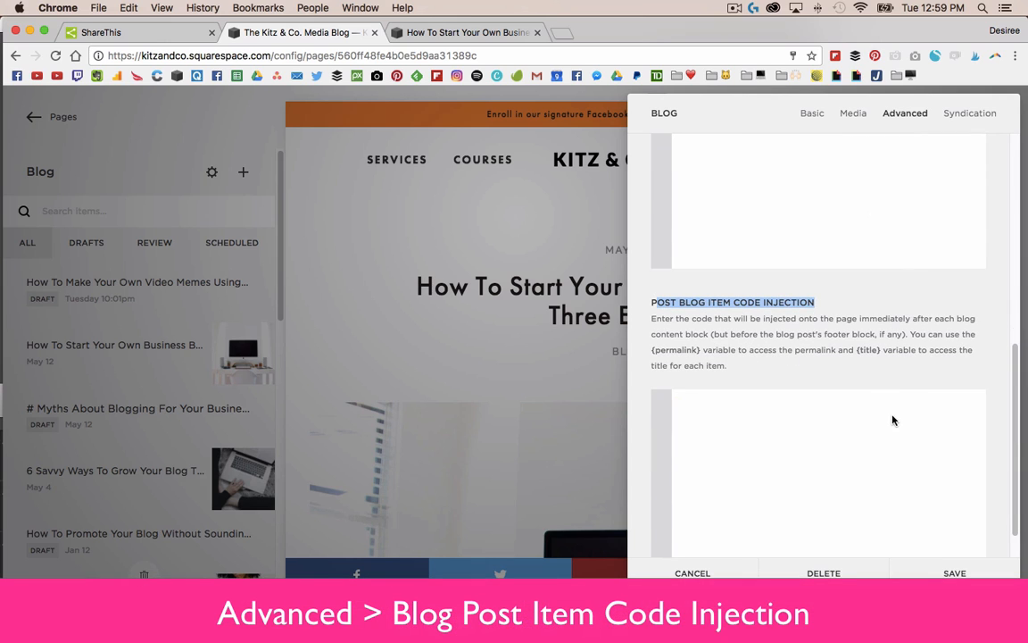
{"action": "scroll", "coordinate": [894, 421], "scroll_direction": "down", "scroll_amount": 1}
{"action": "scroll", "coordinate": [893, 422], "scroll_direction": "up", "scroll_amount": 2}
{"action": "left_click", "coordinate": [834, 456]}
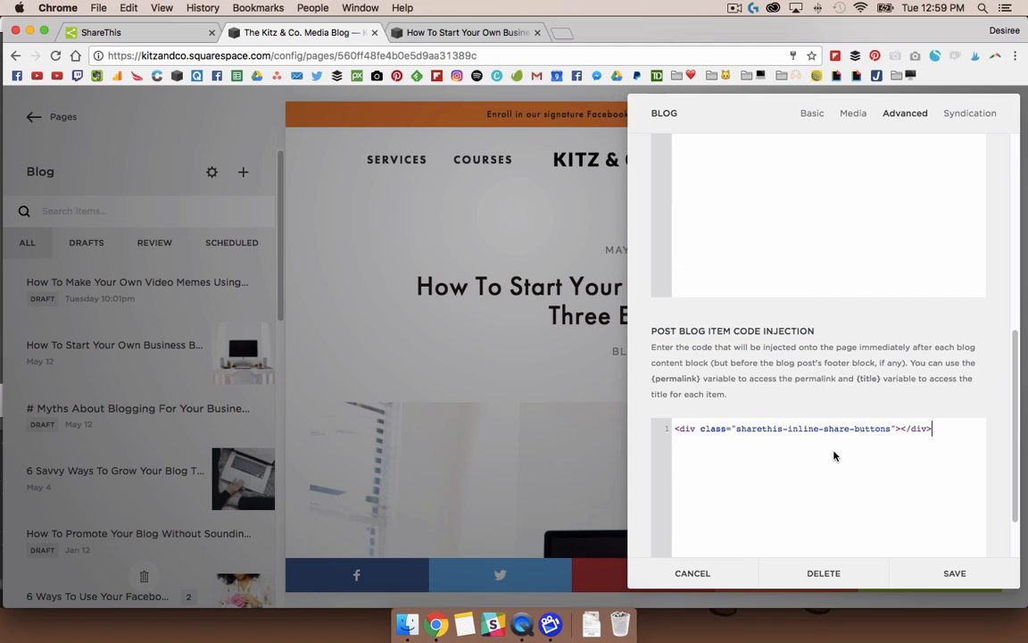
{"action": "left_click_drag", "start_coordinate": [959, 428], "coordinate": [658, 427]}
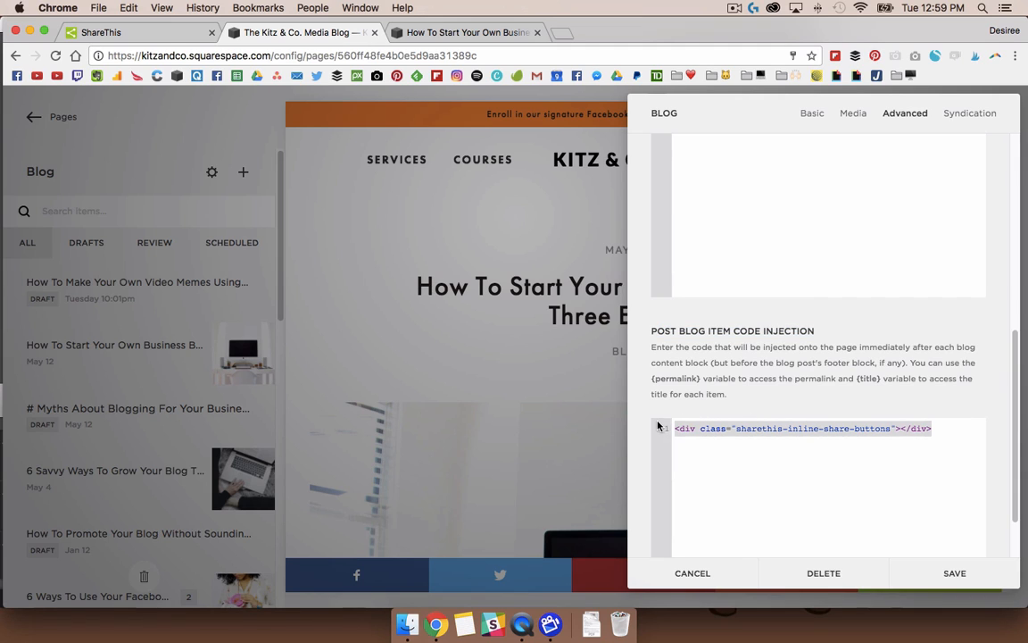
{"action": "left_click", "coordinate": [749, 448]}
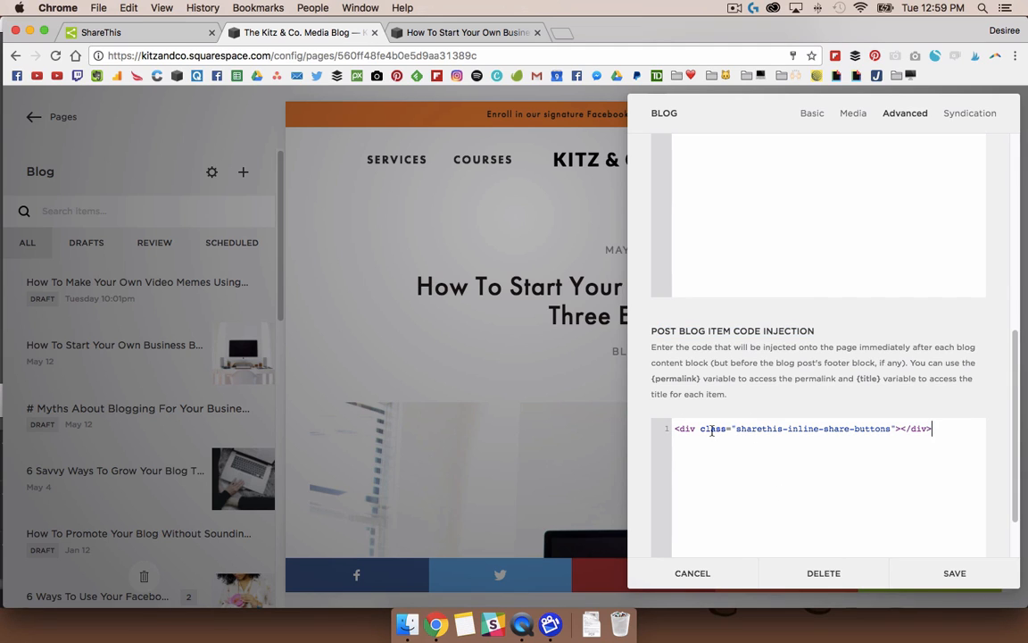
{"action": "left_click_drag", "start_coordinate": [712, 430], "coordinate": [896, 430]}
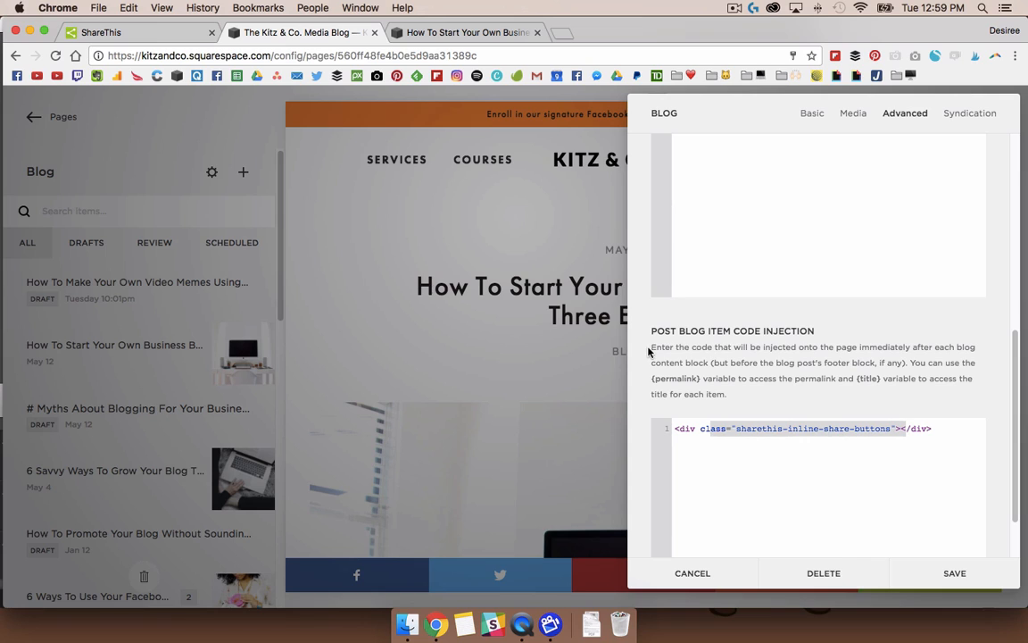
{"action": "left_click_drag", "start_coordinate": [649, 351], "coordinate": [986, 395]}
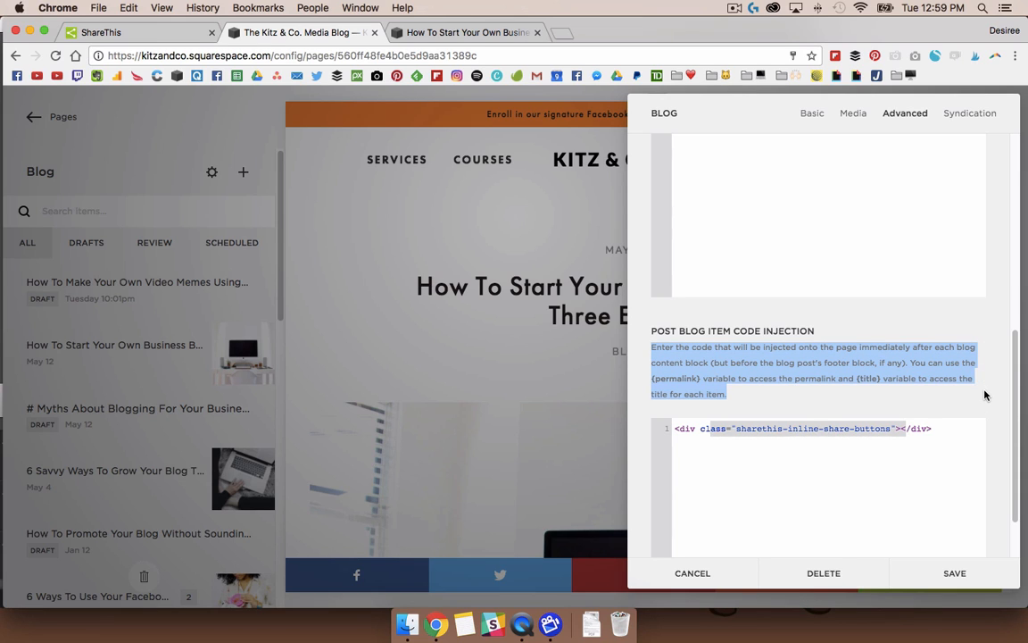
{"action": "left_click", "coordinate": [948, 572]}
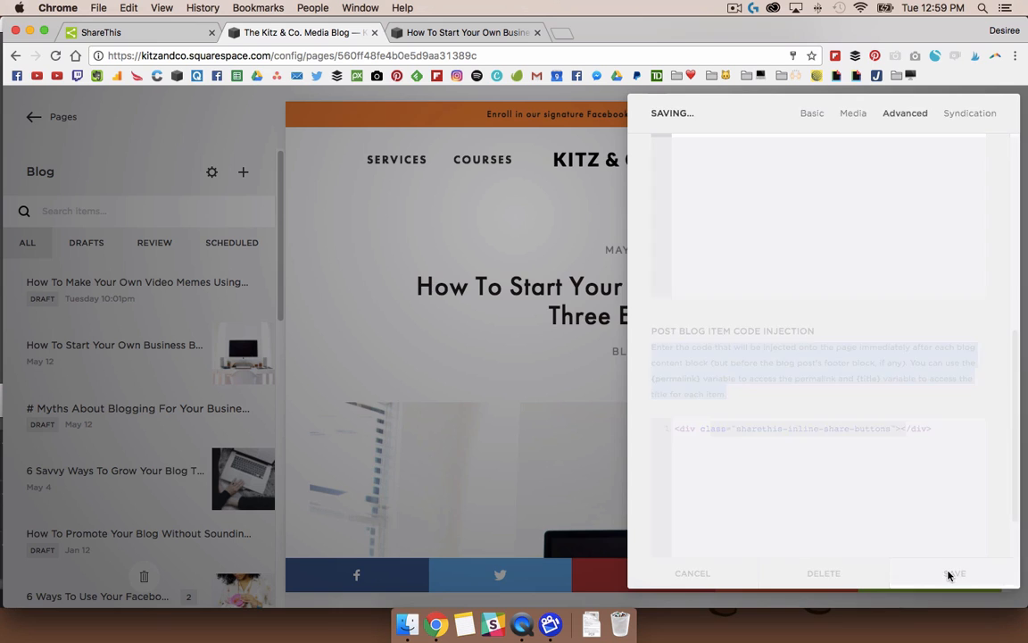
Examine the inline share buttons at both ends of the live blog post and open the neighbouring post about Pinterest traffic.
{"action": "left_click", "coordinate": [478, 29]}
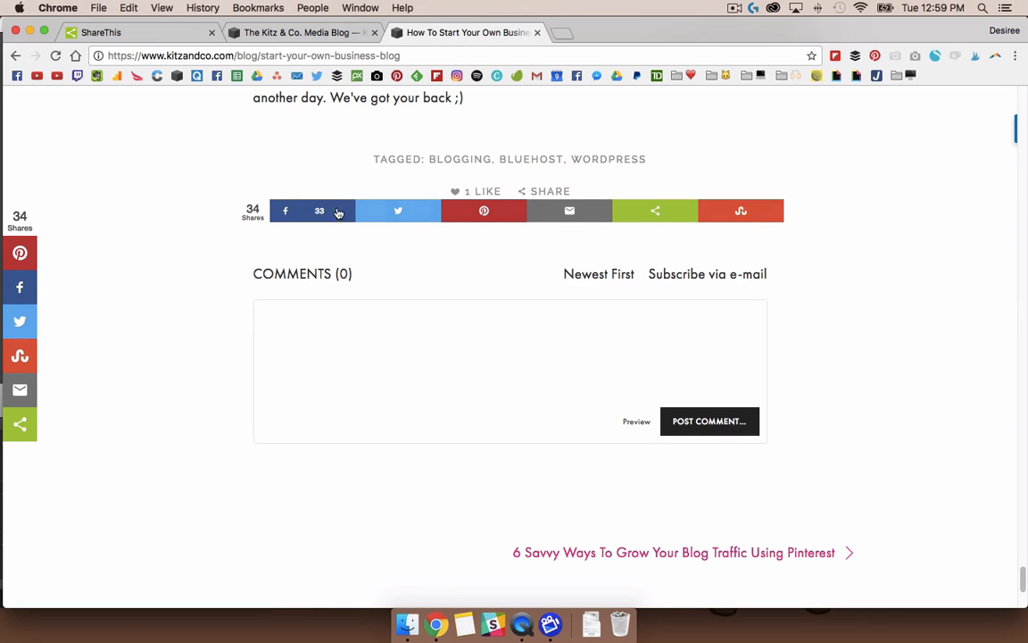
{"action": "left_click_drag", "start_coordinate": [1025, 583], "coordinate": [1018, 102]}
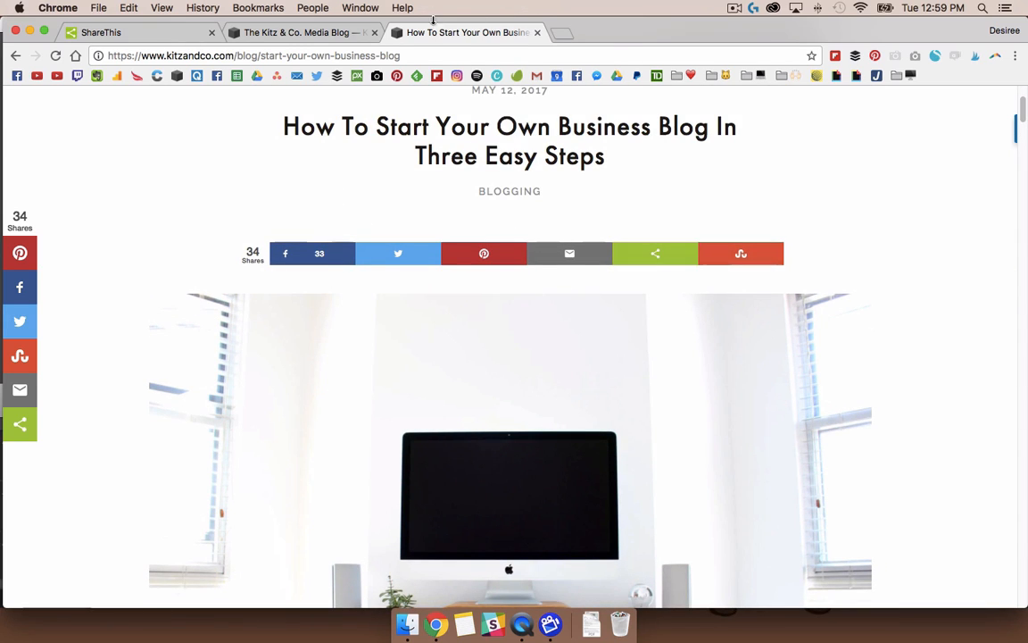
{"action": "left_click", "coordinate": [312, 34]}
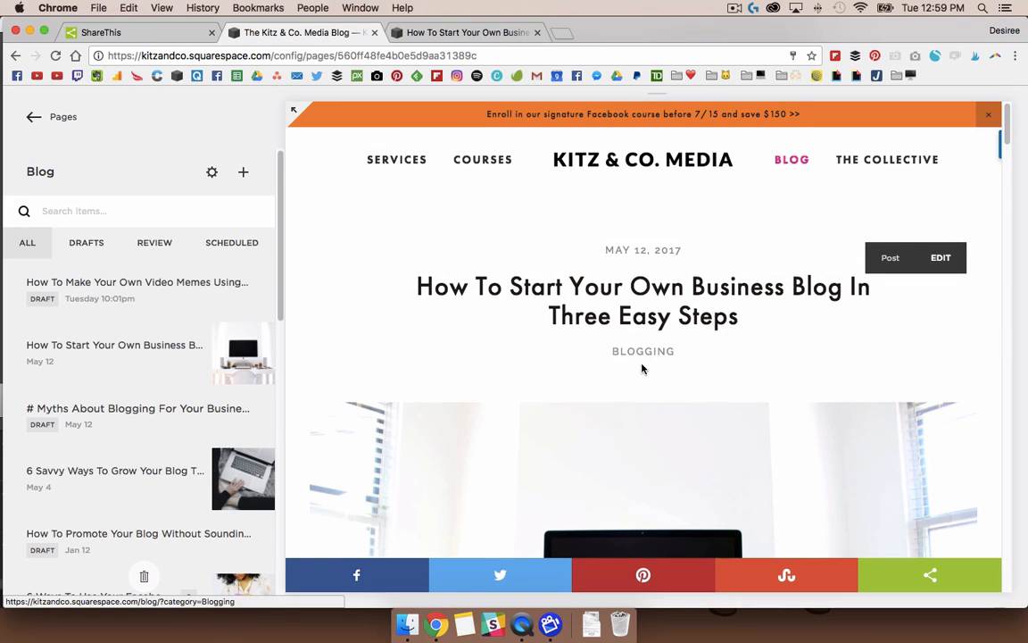
{"action": "left_click", "coordinate": [475, 34]}
{"action": "scroll", "coordinate": [846, 317], "scroll_direction": "up", "scroll_amount": 2}
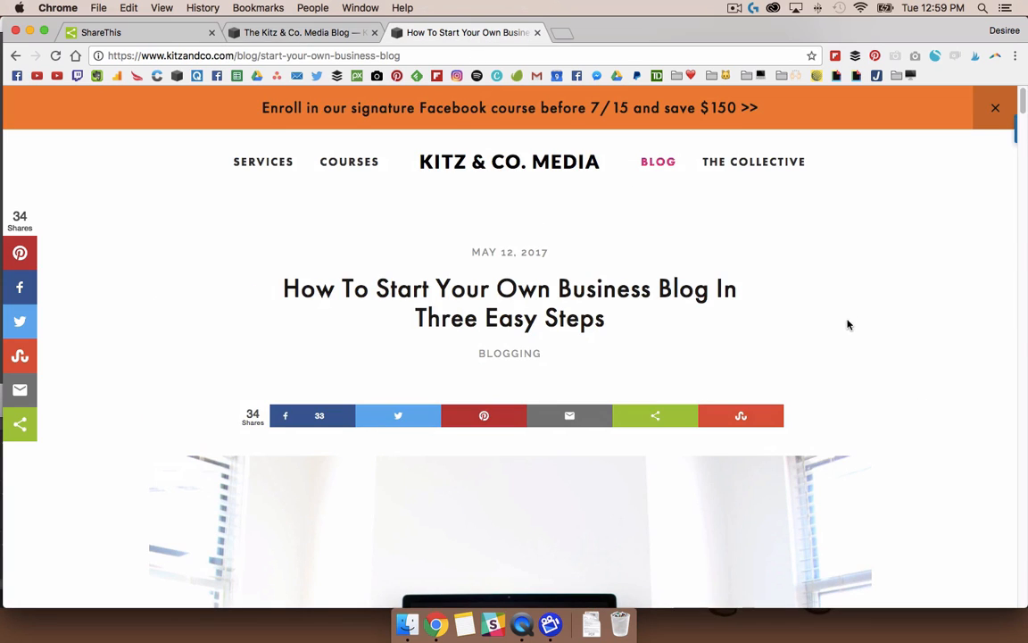
{"action": "left_click_drag", "start_coordinate": [1023, 107], "coordinate": [1024, 575]}
{"action": "scroll", "coordinate": [861, 407], "scroll_direction": "down", "scroll_amount": 3}
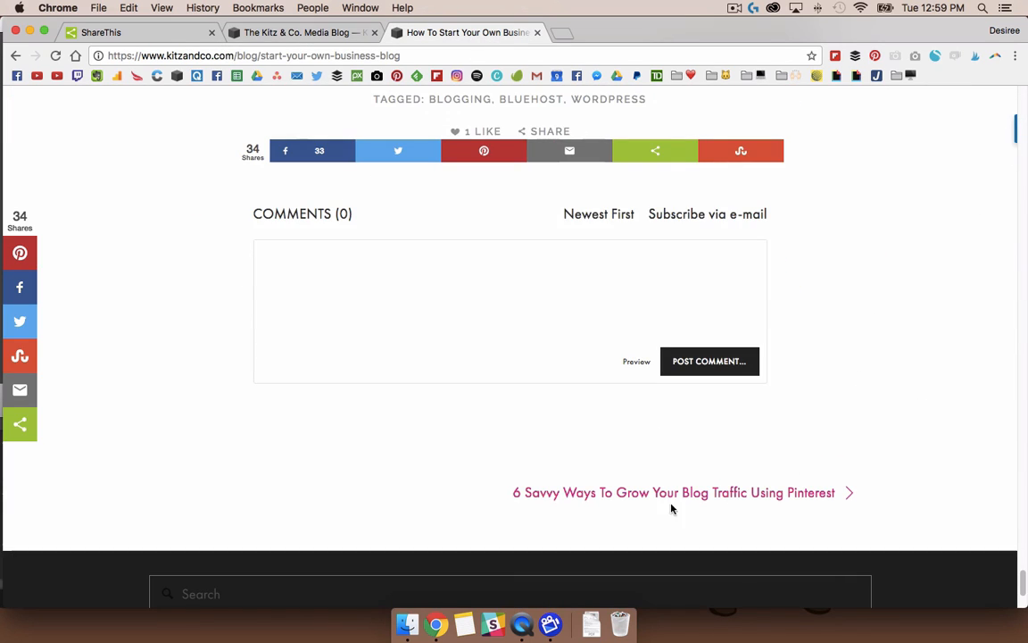
{"action": "left_click", "coordinate": [585, 505]}
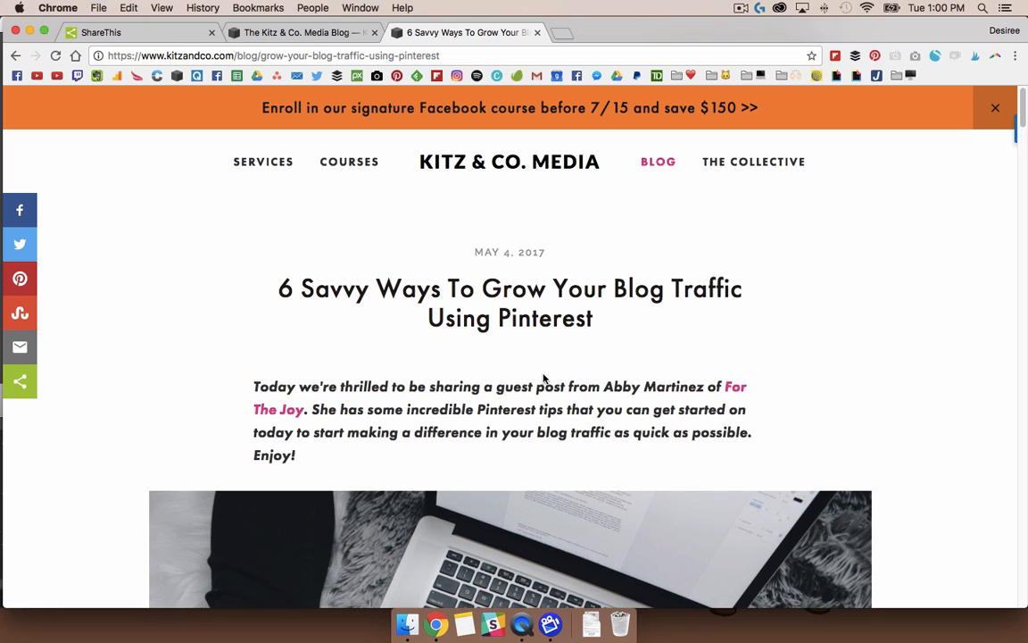
Search the Squarespace blog posts for "pinterest" and open "6 Savvy Ways To Grow Your Blog Traffic Using Pinterest" for editing.
{"action": "left_click", "coordinate": [304, 31]}
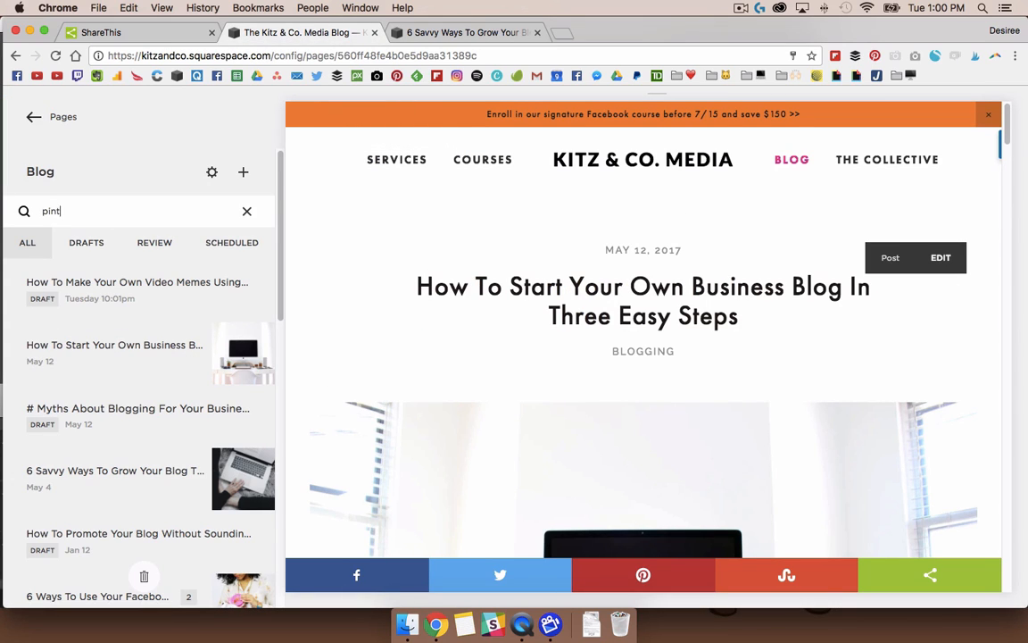
{"action": "type", "text": "pinterest"}
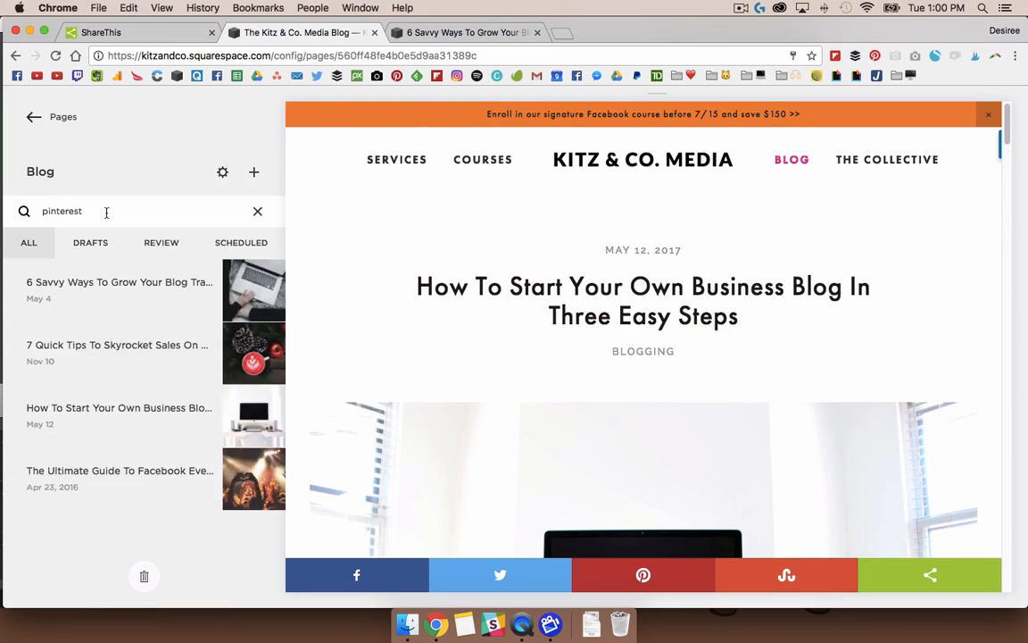
{"action": "left_click", "coordinate": [116, 287]}
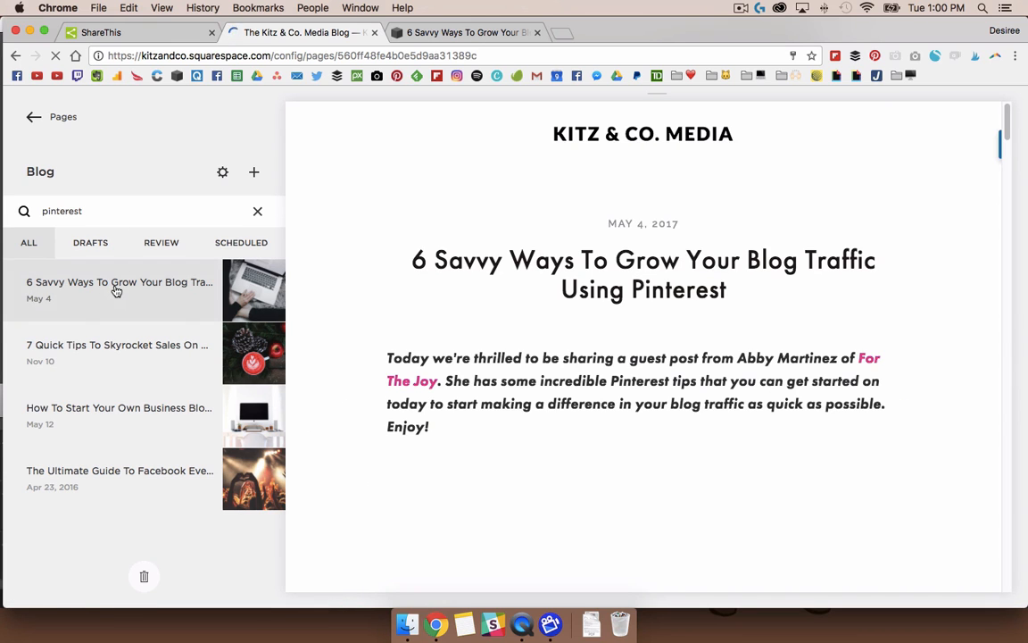
{"action": "mouse_move", "coordinate": [856, 248]}
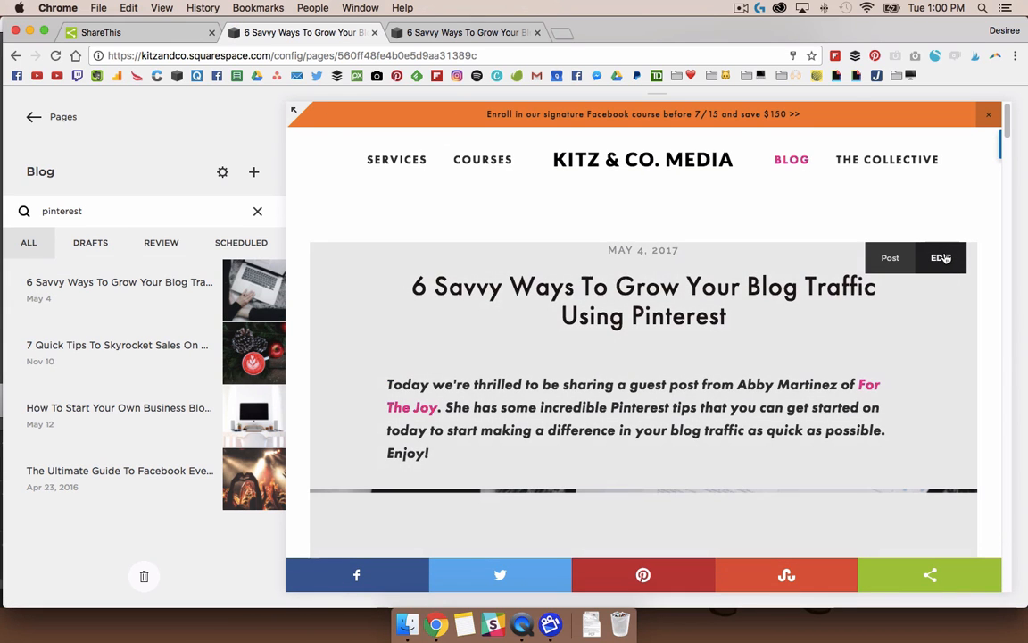
{"action": "left_click", "coordinate": [943, 258]}
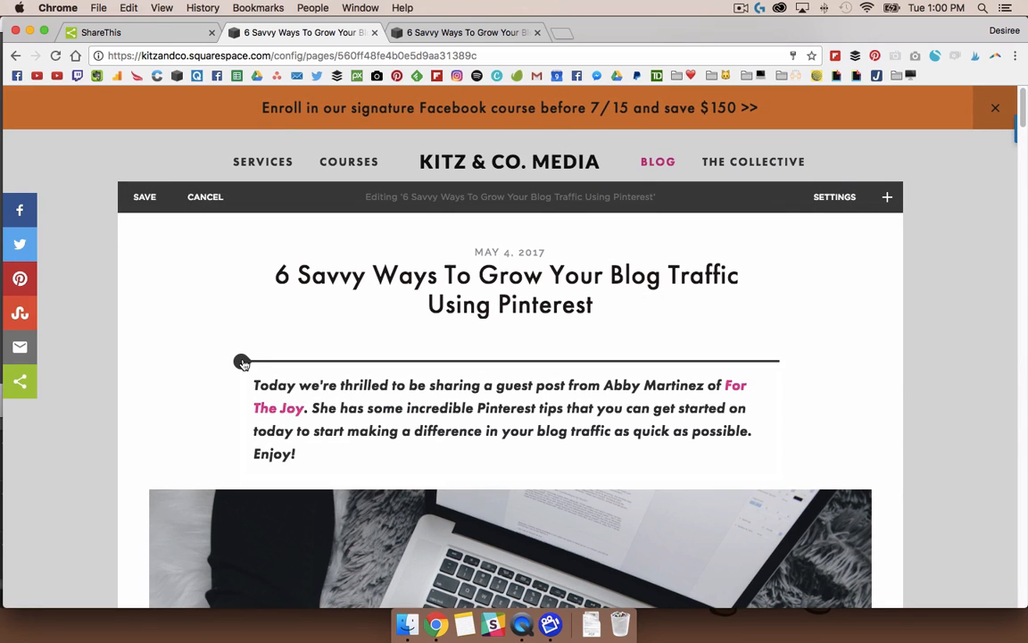
Insert a Code block above the post's opening paragraph containing <div class="sharethis-inline-share-buttons"></div>, and save the post.
{"action": "left_click", "coordinate": [242, 361]}
{"action": "scroll", "coordinate": [453, 423], "scroll_direction": "down", "scroll_amount": 5}
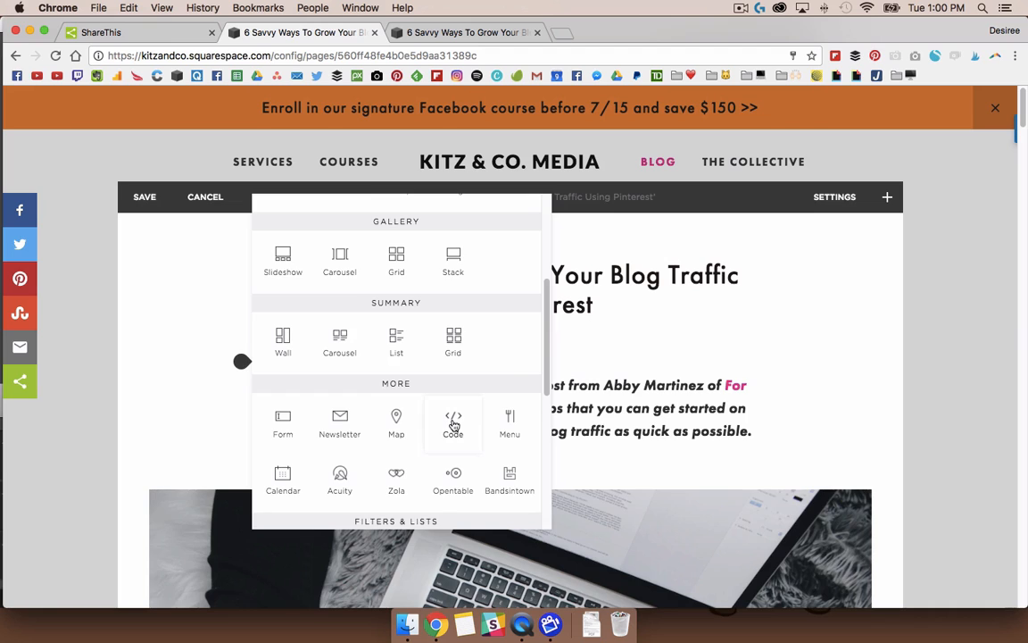
{"action": "left_click", "coordinate": [453, 425]}
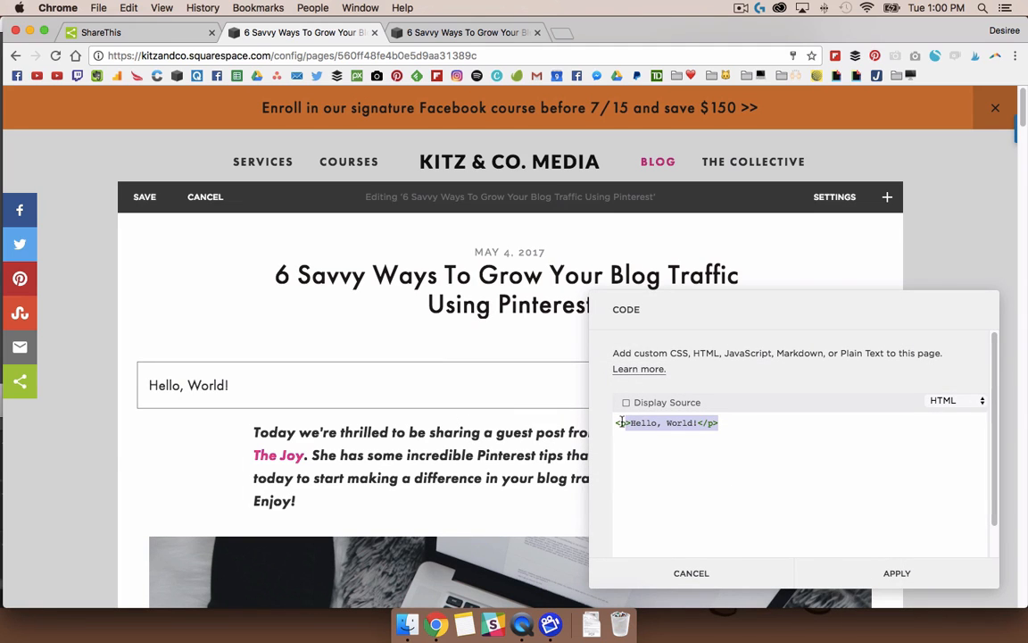
{"action": "type", "text": "<div class=\"sharethis-inline-share-buttons\"></div>"}
{"action": "left_click", "coordinate": [905, 572]}
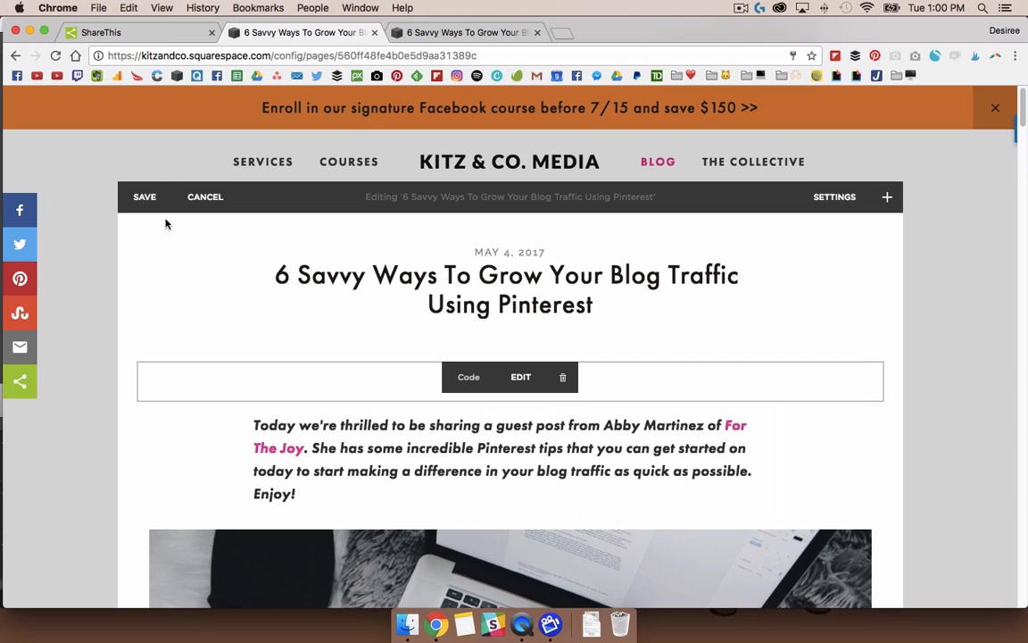
{"action": "left_click", "coordinate": [145, 198]}
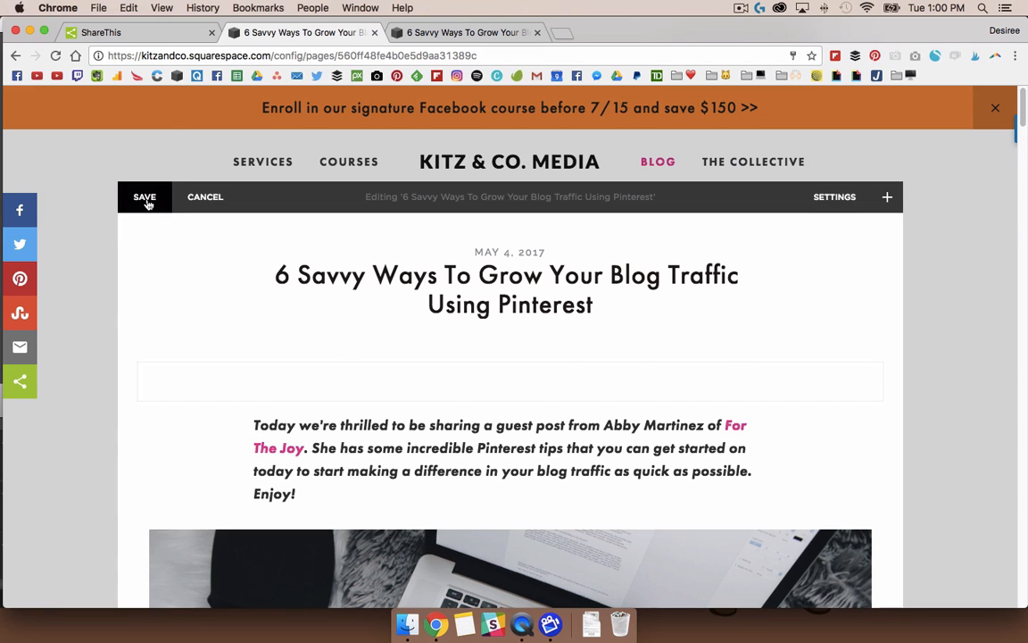
Reload the live Pinterest traffic post and examine the share buttons under its title and alongside the content.
{"action": "left_click", "coordinate": [479, 32]}
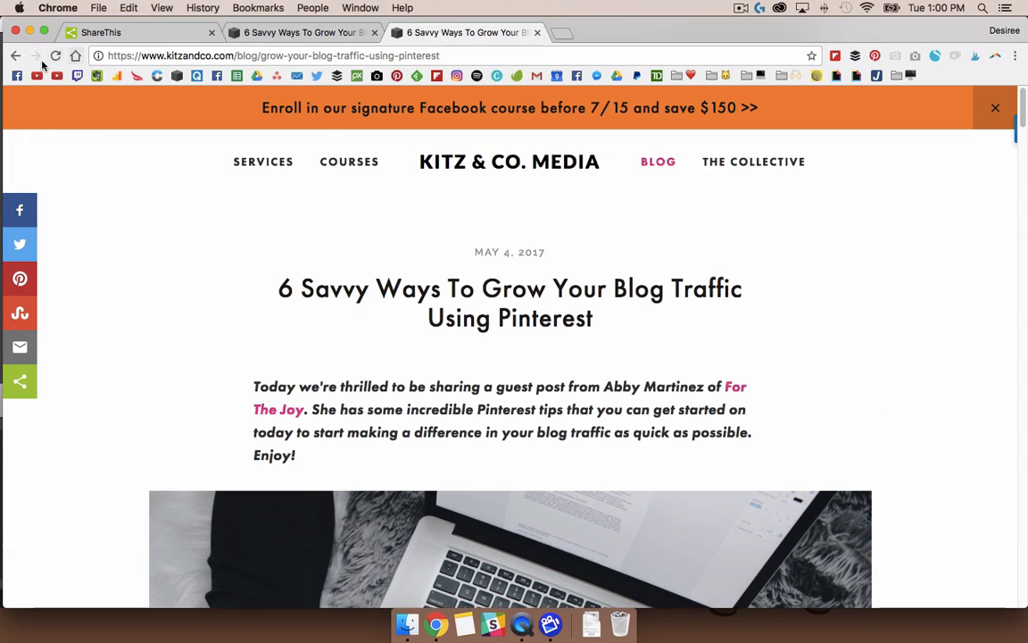
{"action": "left_click", "coordinate": [55, 56]}
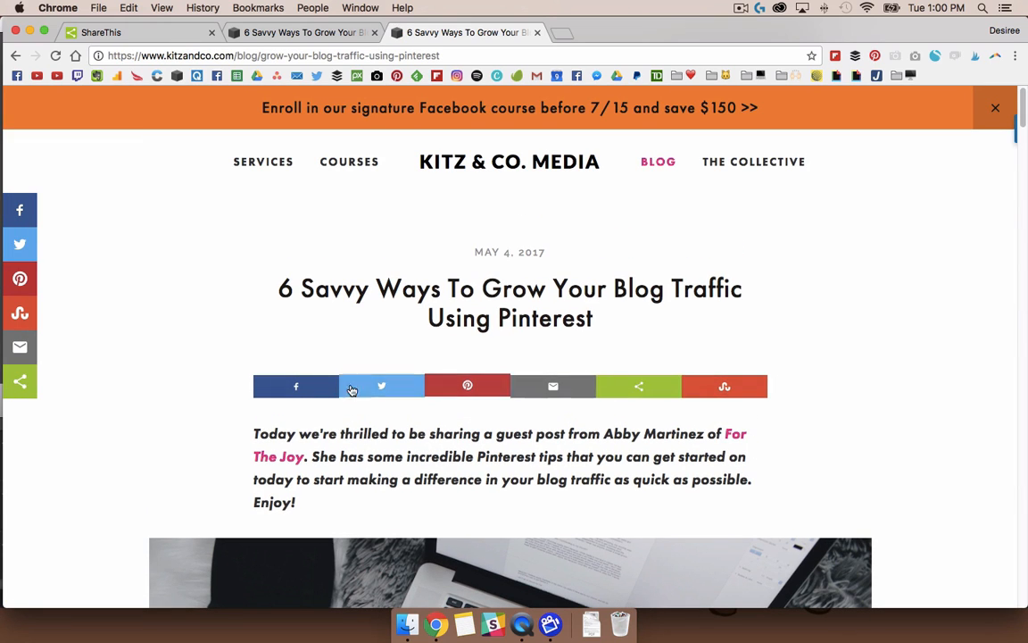
{"action": "scroll", "coordinate": [964, 357], "scroll_direction": "down", "scroll_amount": 10}
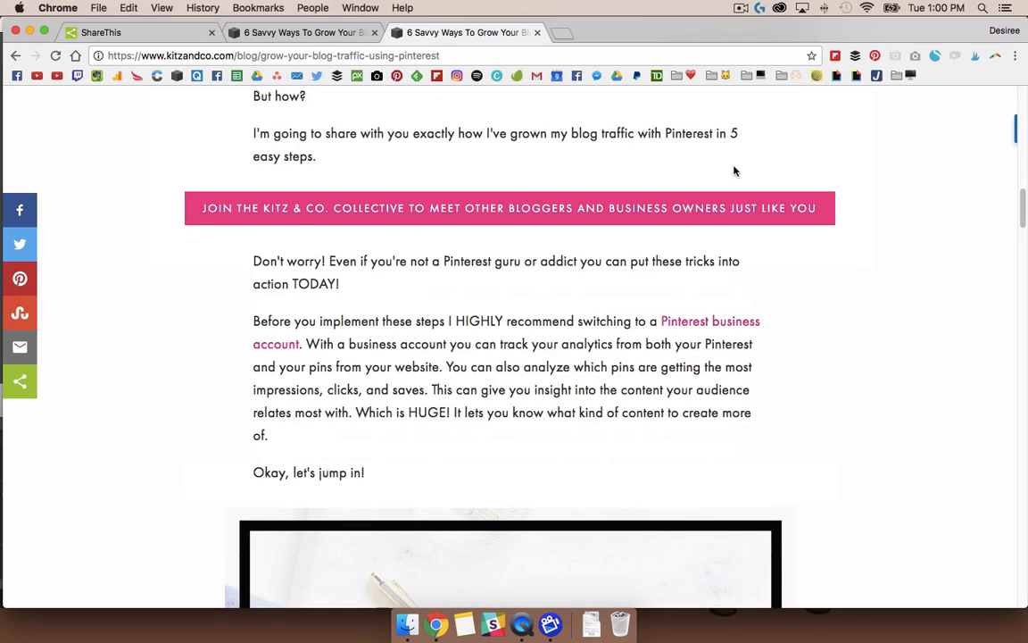
{"action": "scroll", "coordinate": [935, 346], "scroll_direction": "down", "scroll_amount": 5}
{"action": "scroll", "coordinate": [935, 346], "scroll_direction": "down", "scroll_amount": 7}
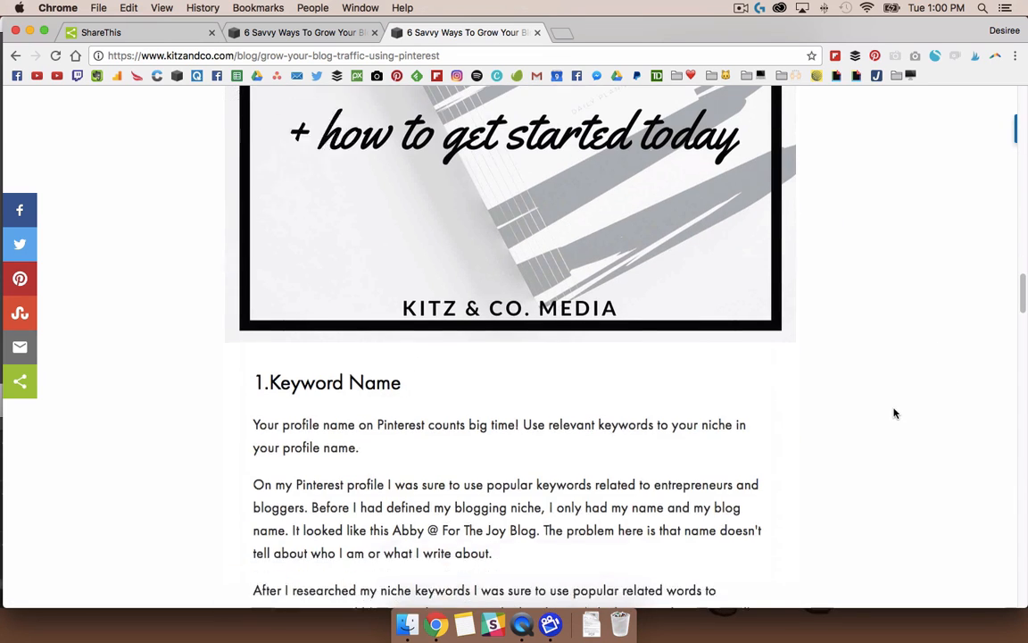
{"action": "left_click_drag", "start_coordinate": [1022, 293], "coordinate": [1006, 109]}
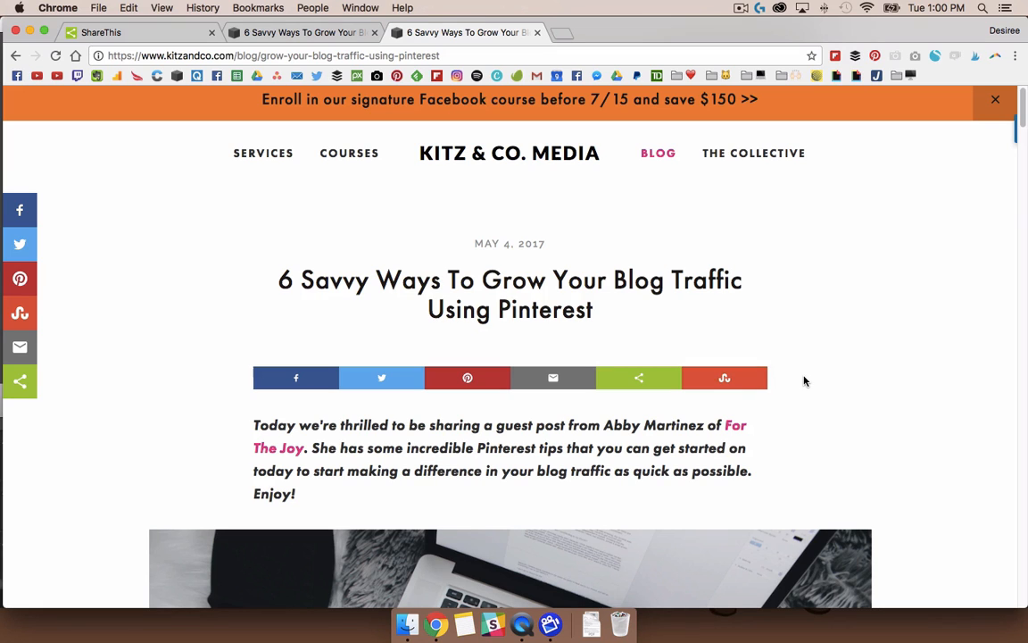
Test the inline Facebook share button without posting, and check the inline share buttons at the end of the post.
{"action": "left_click", "coordinate": [329, 376]}
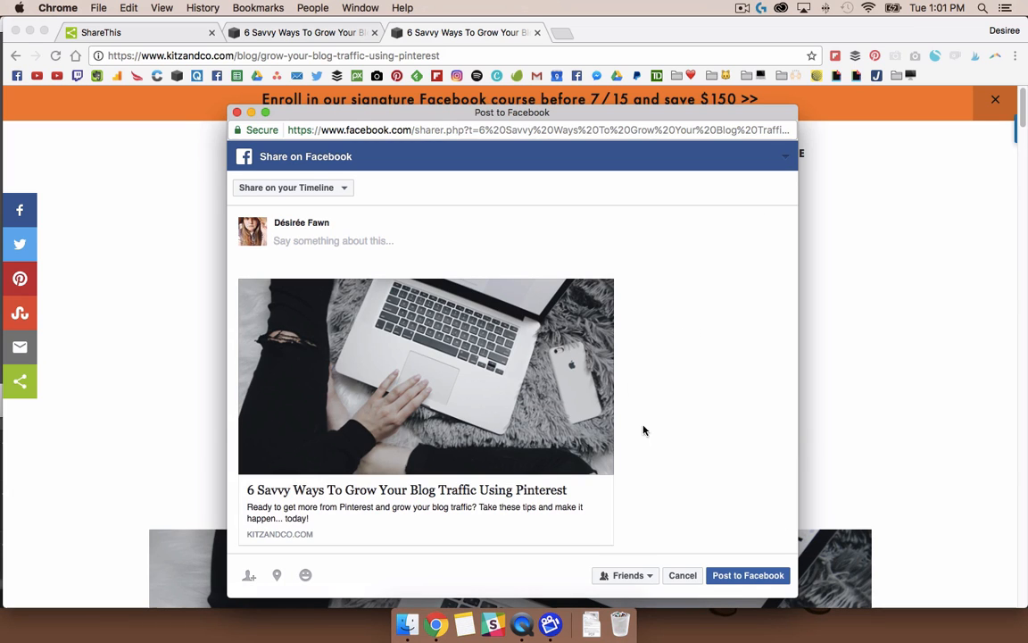
{"action": "left_click", "coordinate": [237, 113]}
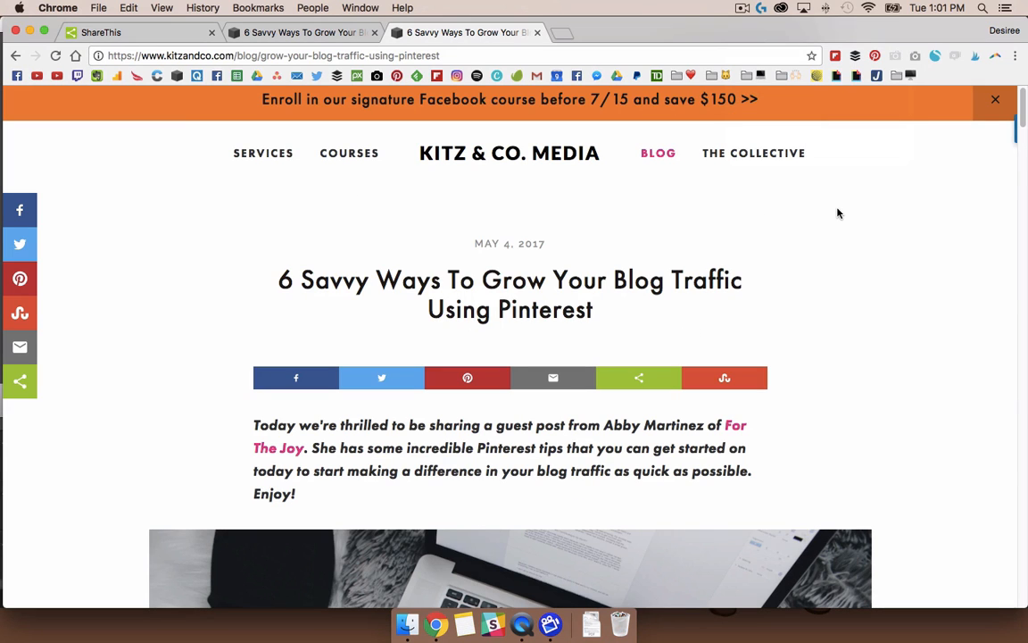
{"action": "left_click", "coordinate": [190, 34]}
{"action": "left_click_drag", "start_coordinate": [1016, 132], "coordinate": [1024, 574]}
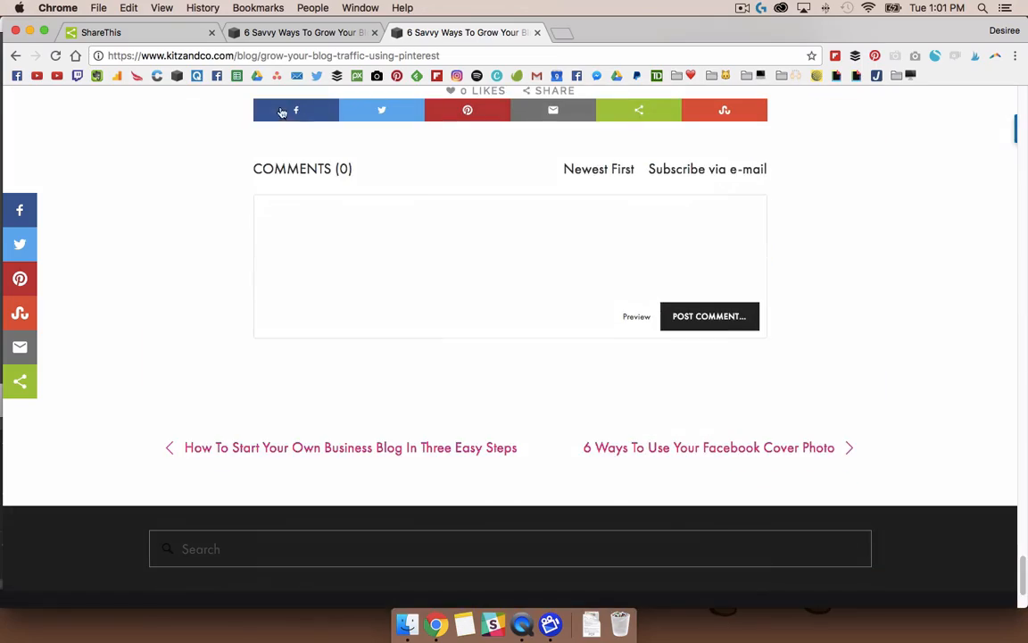